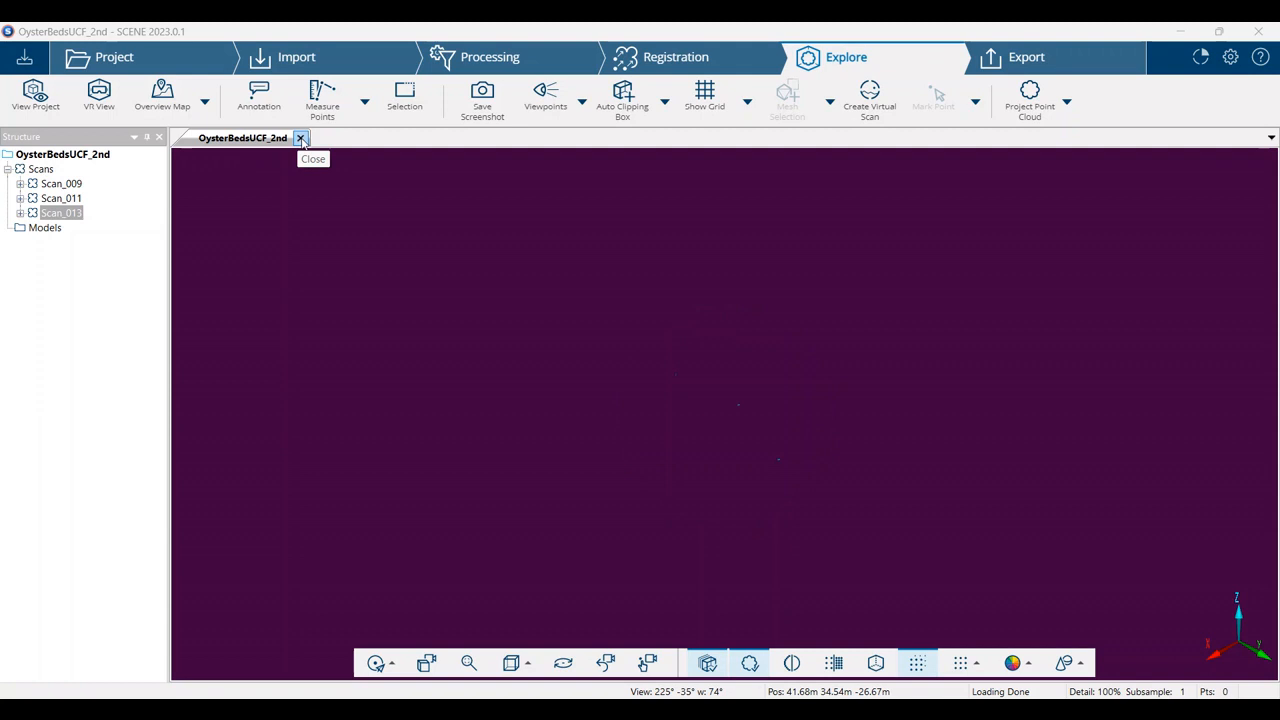
Close the project's 3D view, open Scan_009 from its scan group, and look around the oyster bed and tripod targets
{"action": "left_click", "coordinate": [301, 139]}
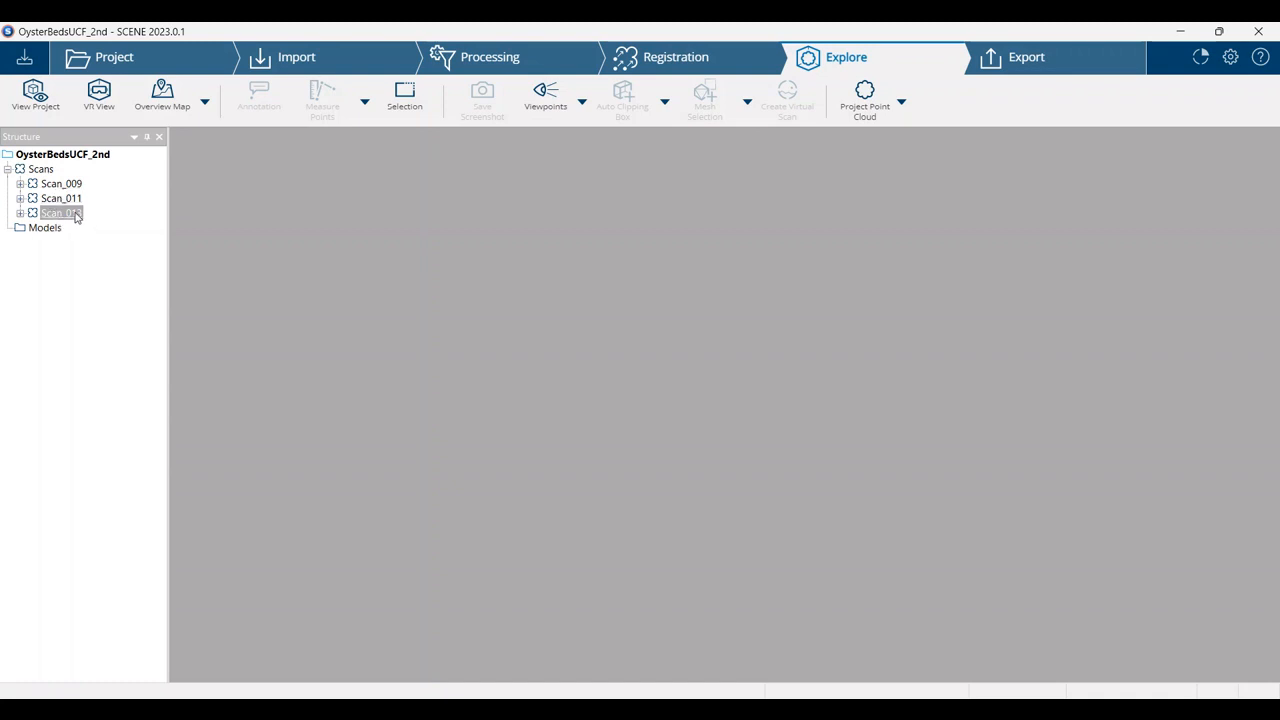
{"action": "left_click", "coordinate": [20, 184]}
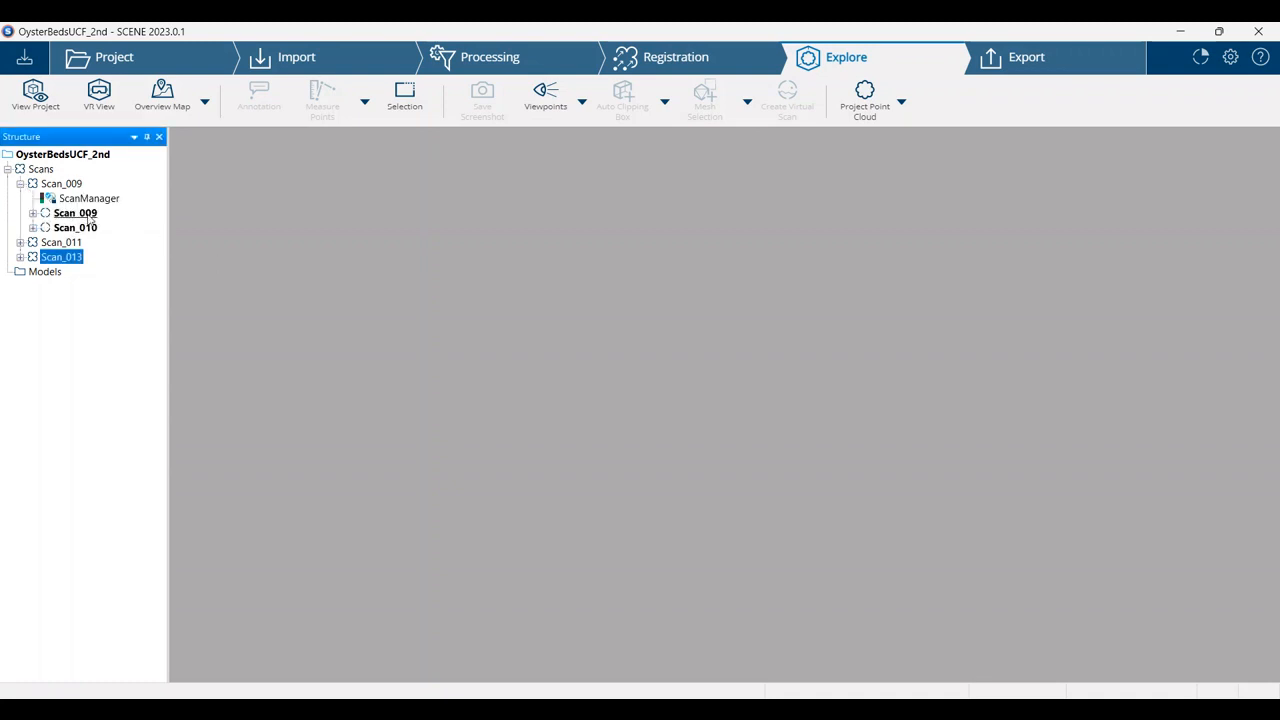
{"action": "double_click", "coordinate": [75, 213]}
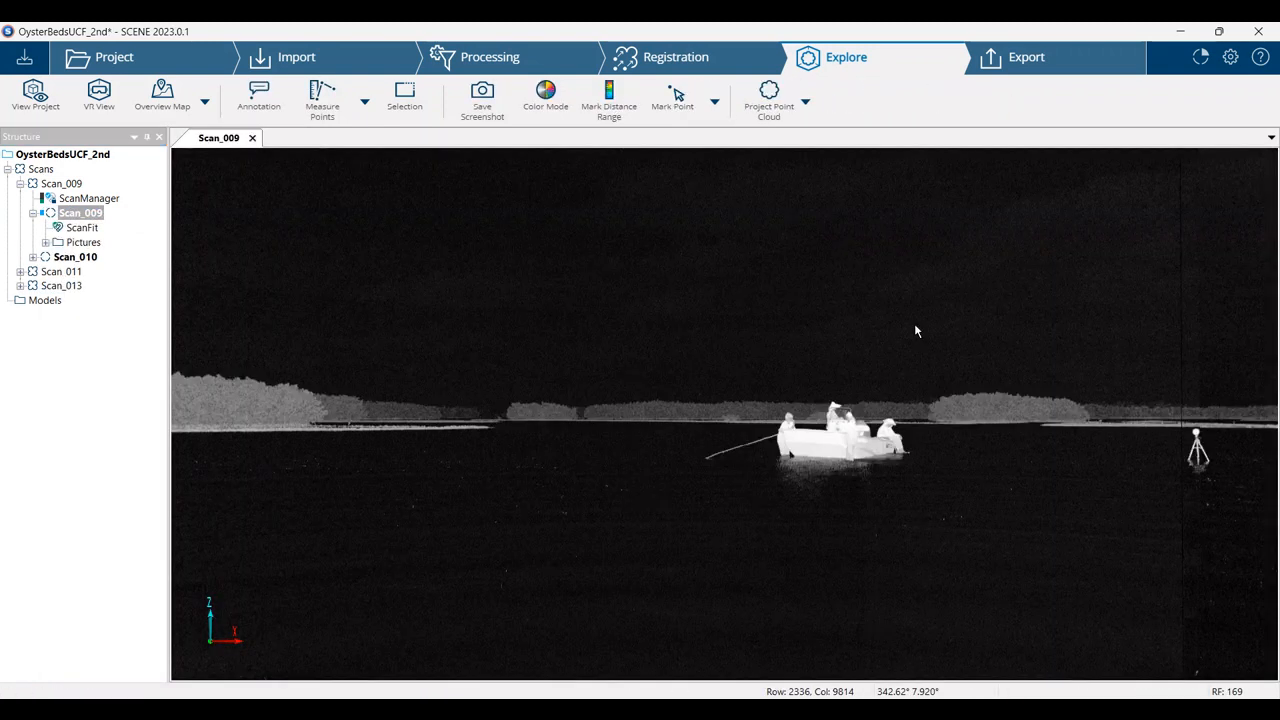
{"action": "left_click_drag", "start_coordinate": [915, 325], "coordinate": [648, 322]}
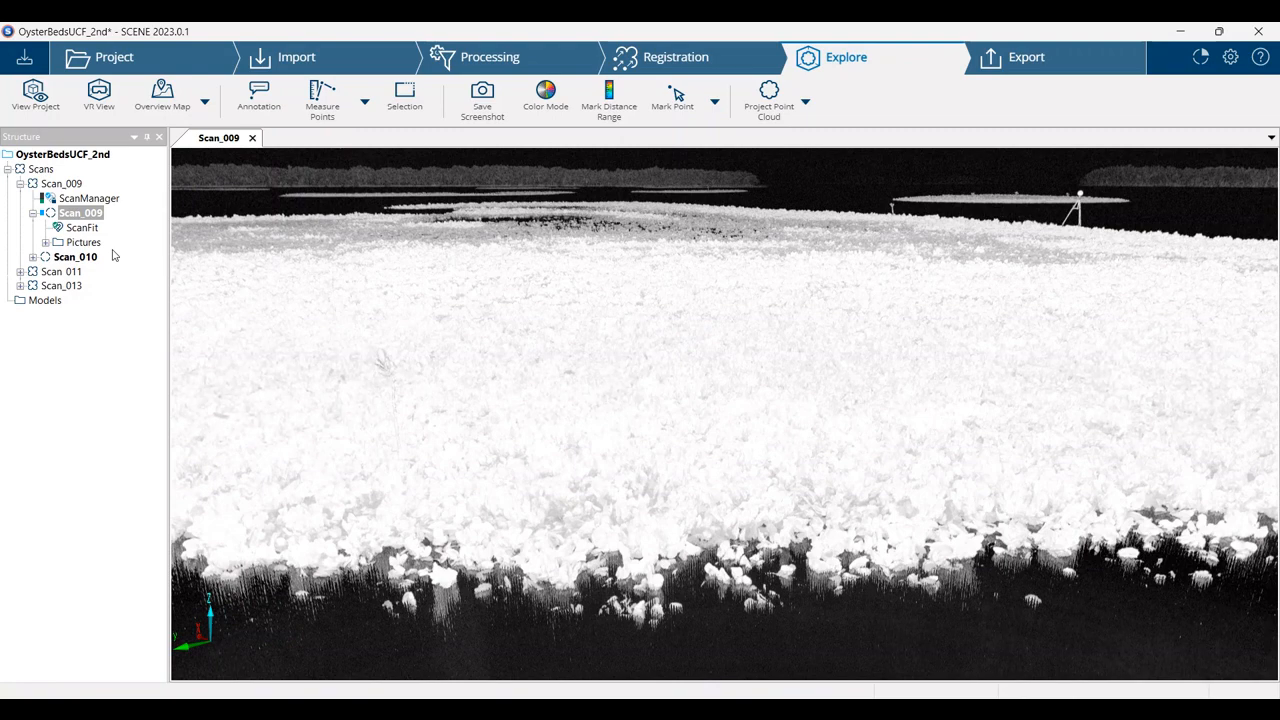
{"action": "mouse_move", "coordinate": [736, 344]}
{"action": "left_mouse_down"}
{"action": "mouse_move", "coordinate": [758, 322]}
{"action": "mouse_move", "coordinate": [757, 360]}
{"action": "mouse_move", "coordinate": [780, 386]}
{"action": "mouse_move", "coordinate": [764, 385]}
{"action": "mouse_move", "coordinate": [766, 411]}
{"action": "left_mouse_up"}
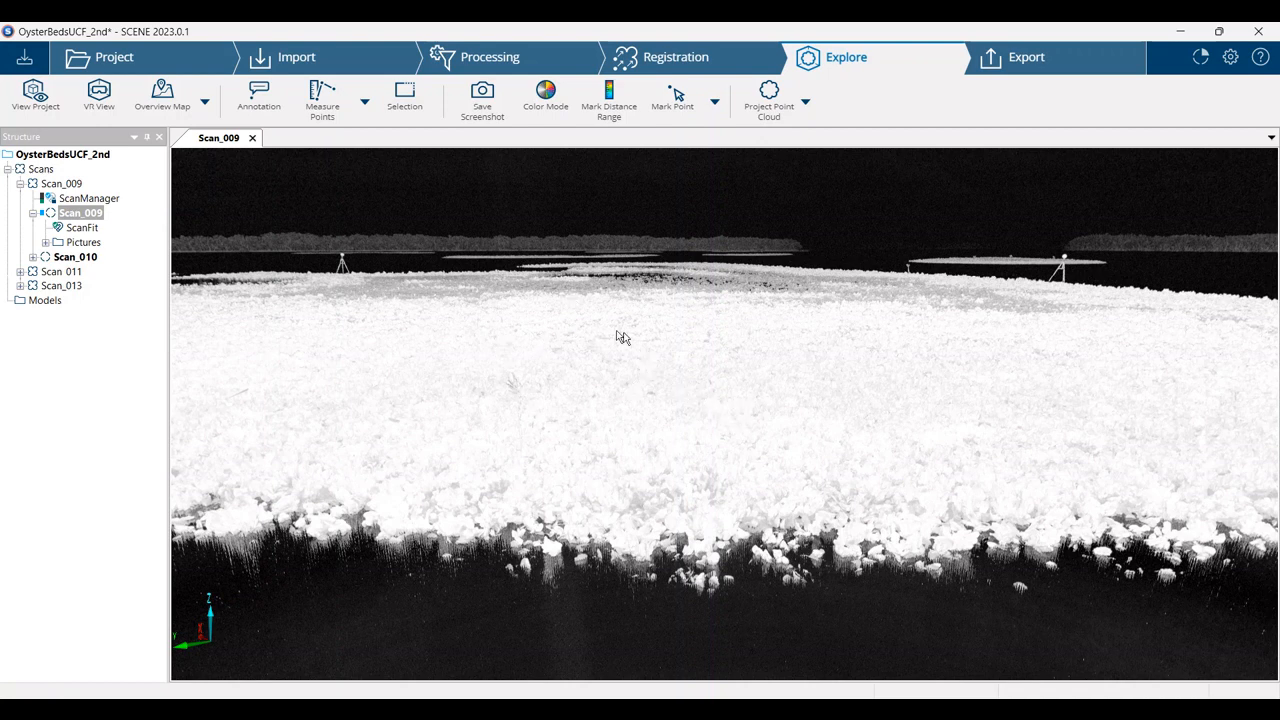
{"action": "left_click_drag", "start_coordinate": [346, 314], "coordinate": [757, 383]}
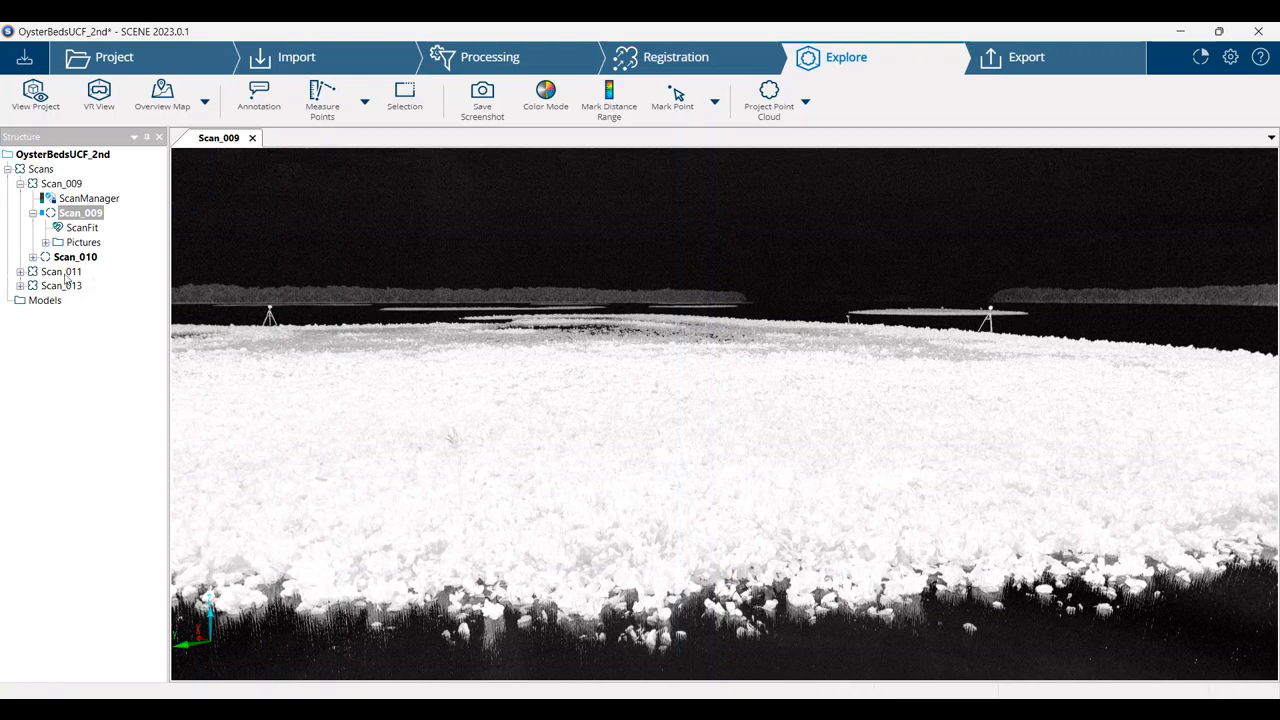
Load Scan_010 and inspect its point cloud in a 3D view
{"action": "left_click", "coordinate": [90, 258]}
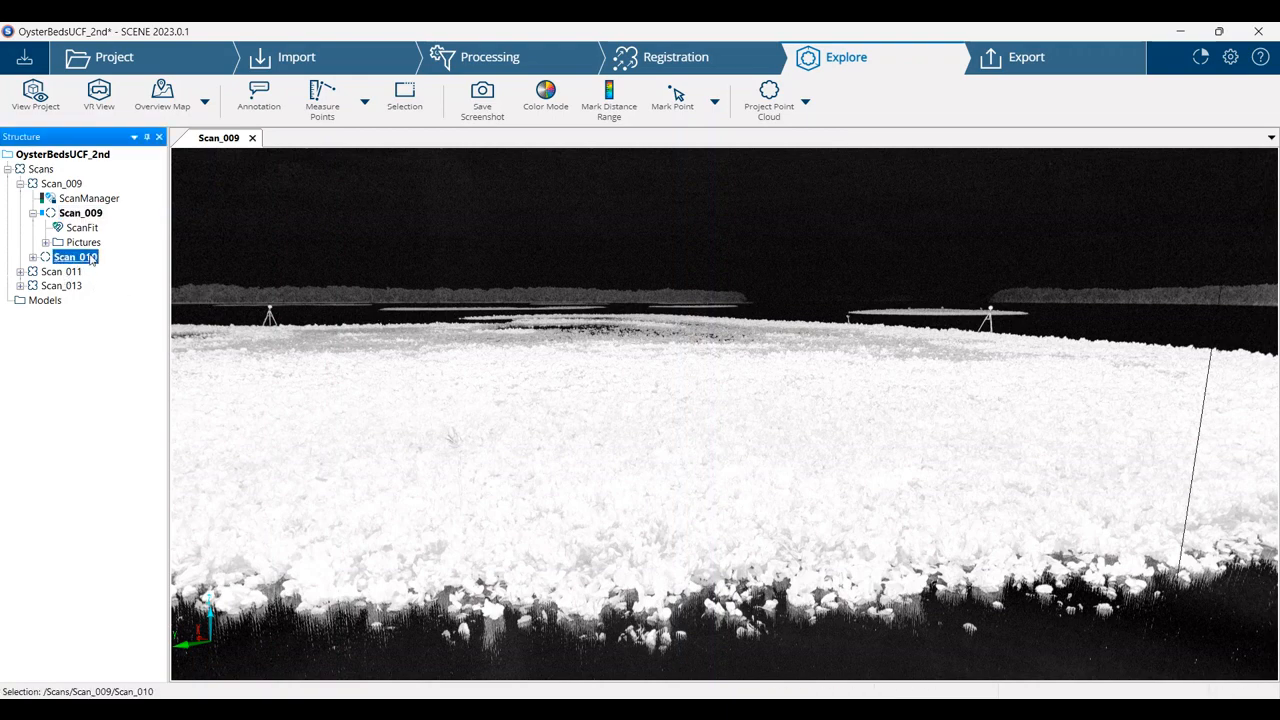
{"action": "right_click", "coordinate": [90, 258]}
{"action": "left_click", "coordinate": [112, 263]}
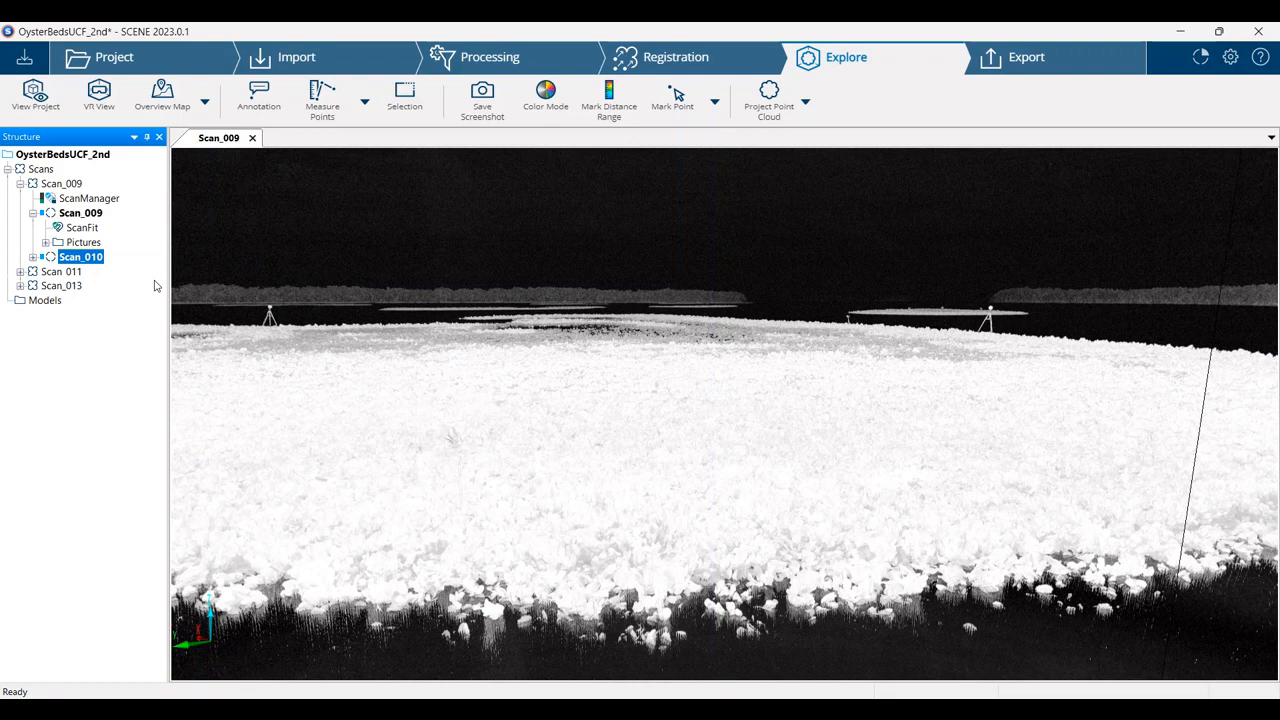
{"action": "right_click", "coordinate": [90, 258]}
{"action": "mouse_move", "coordinate": [126, 316]}
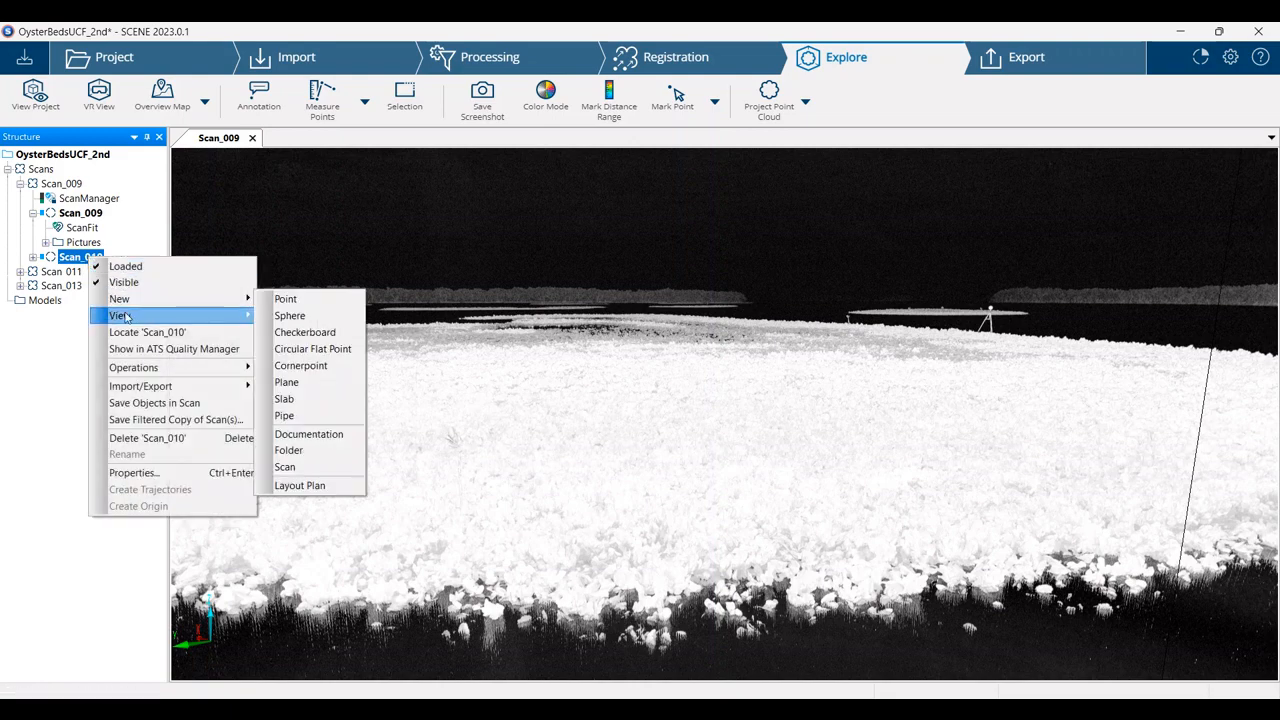
{"action": "left_click", "coordinate": [300, 332]}
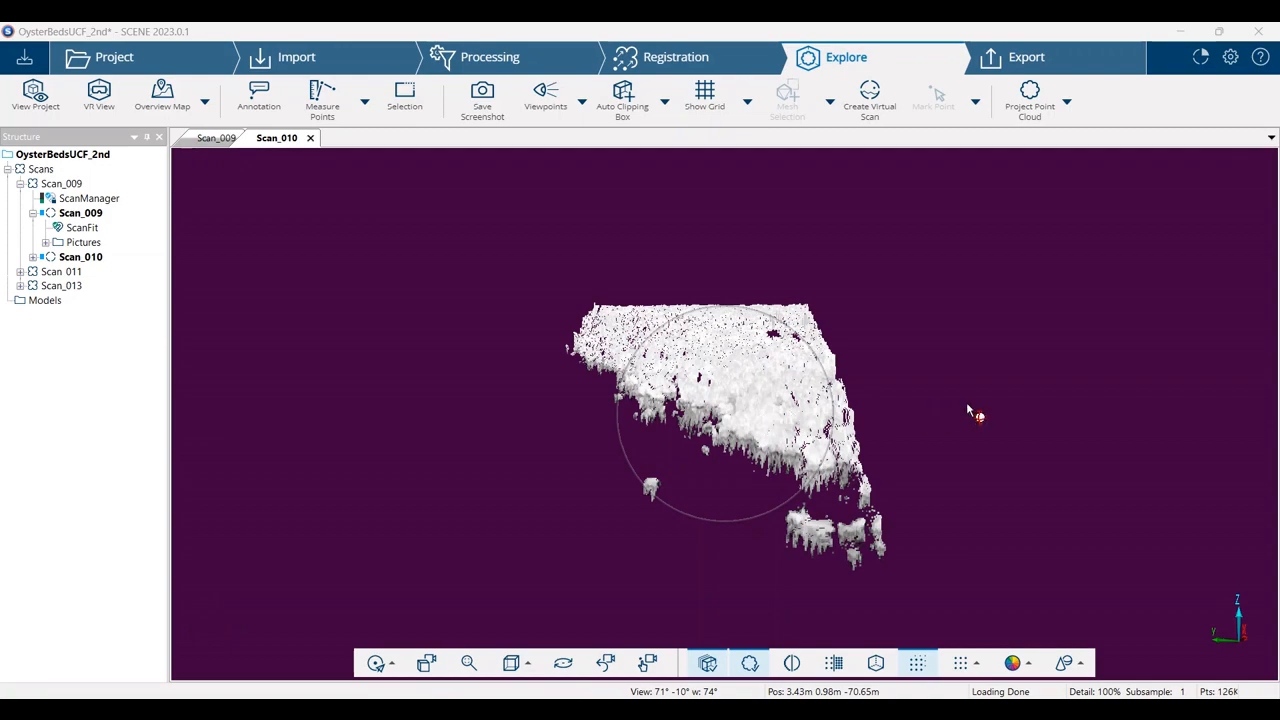
{"action": "mouse_move", "coordinate": [931, 419]}
{"action": "left_mouse_down"}
{"action": "mouse_move", "coordinate": [920, 446]}
{"action": "mouse_move", "coordinate": [837, 432]}
{"action": "mouse_move", "coordinate": [945, 404]}
{"action": "left_mouse_up"}
Compare the Scan_009 panorama with the Scan_010 point cloud, and collapse the Scan_009 group in the project structure
{"action": "left_click", "coordinate": [207, 139]}
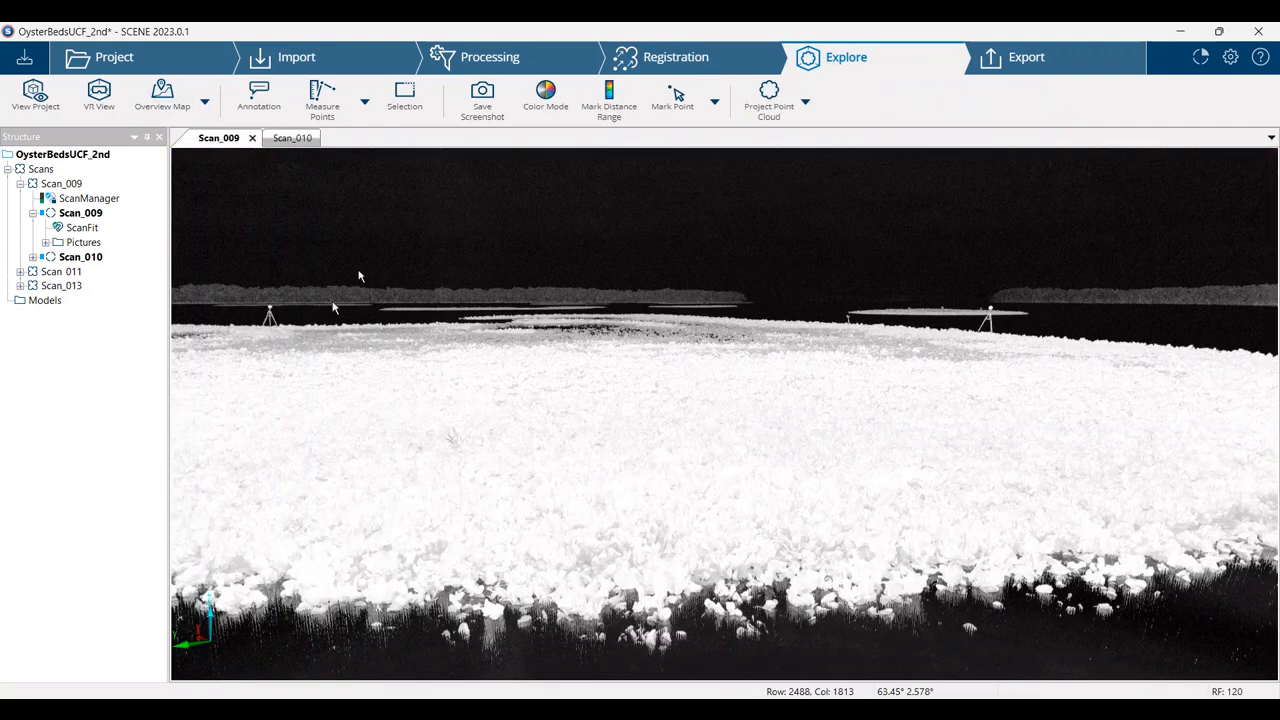
{"action": "mouse_move", "coordinate": [430, 368]}
{"action": "left_mouse_down"}
{"action": "mouse_move", "coordinate": [683, 394]}
{"action": "mouse_move", "coordinate": [628, 394]}
{"action": "left_mouse_up"}
{"action": "left_click", "coordinate": [293, 138]}
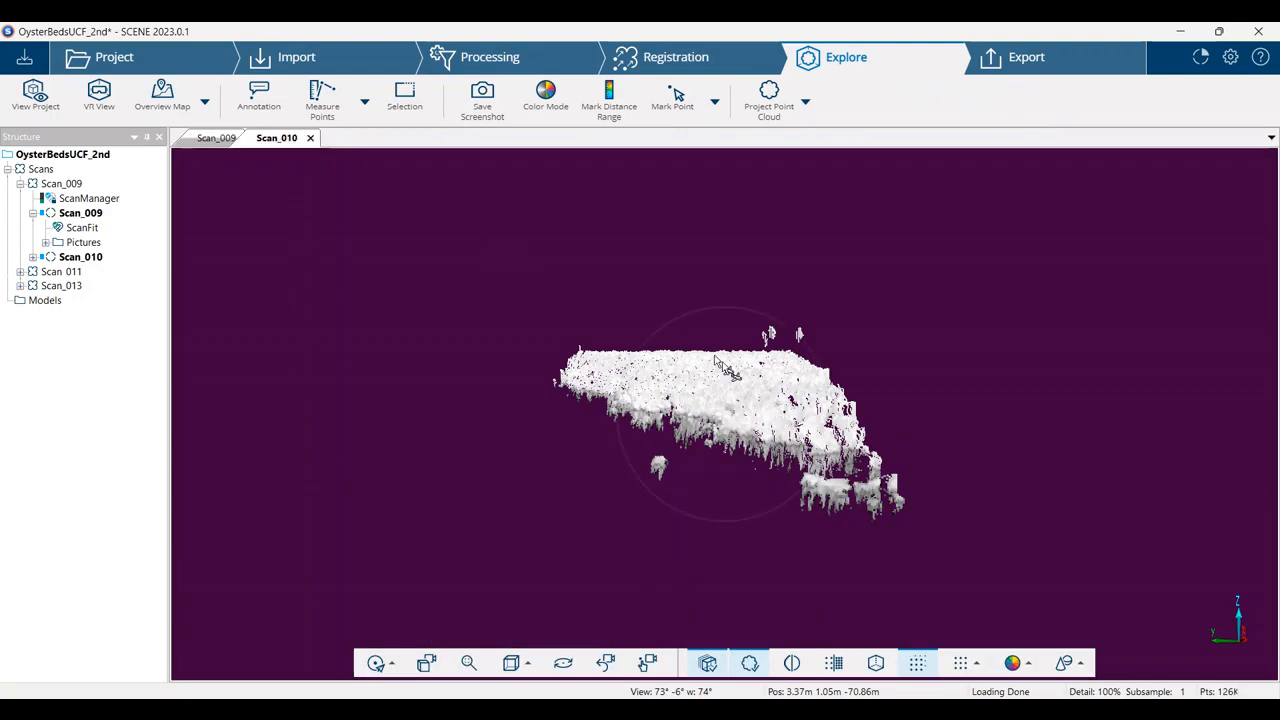
{"action": "left_click_drag", "start_coordinate": [943, 426], "coordinate": [935, 447]}
{"action": "scroll", "coordinate": [906, 420], "scroll_direction": "up", "scroll_amount": 3}
{"action": "scroll", "coordinate": [901, 409], "scroll_direction": "down", "scroll_amount": 3}
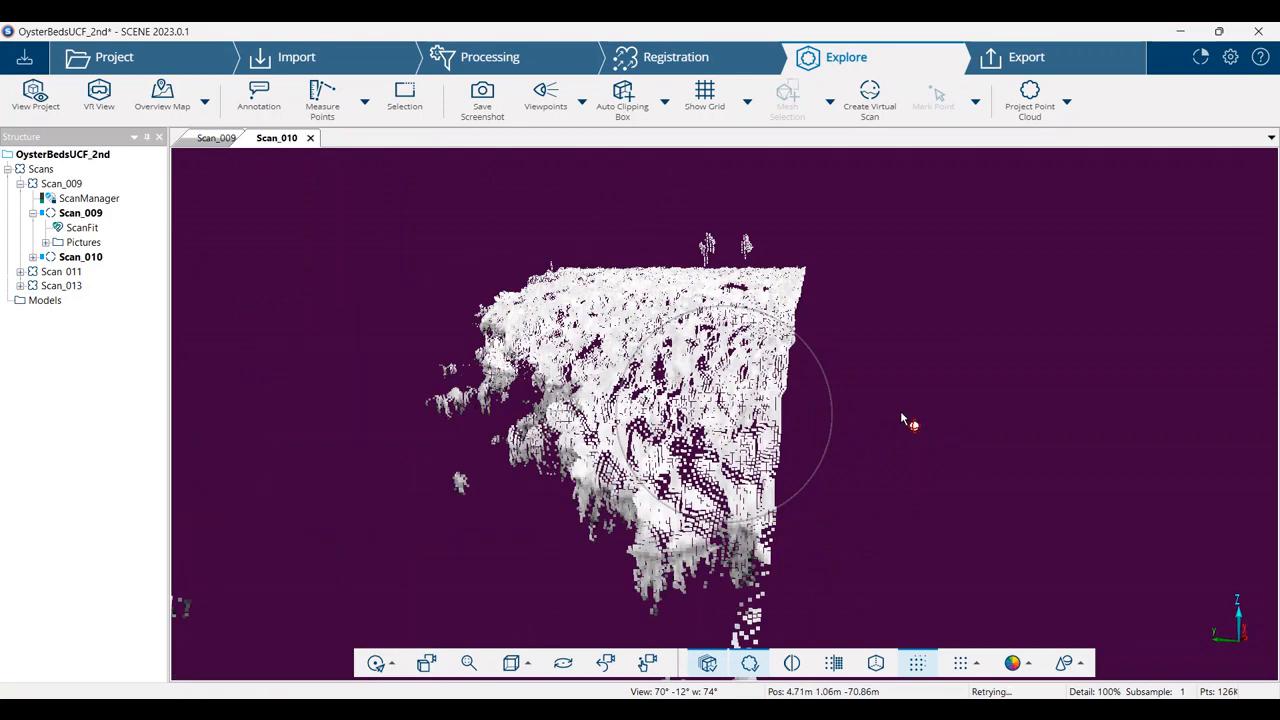
{"action": "left_click", "coordinate": [84, 215]}
{"action": "double_click", "coordinate": [84, 215]}
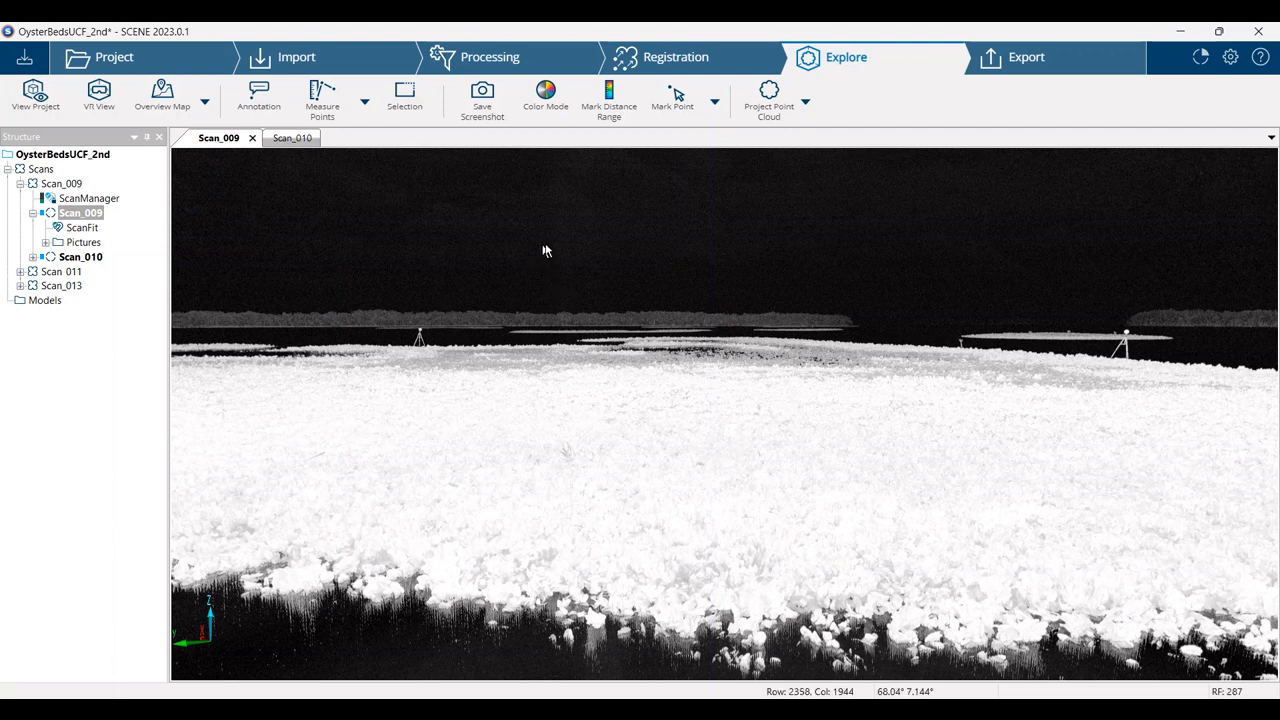
{"action": "left_click", "coordinate": [20, 185]}
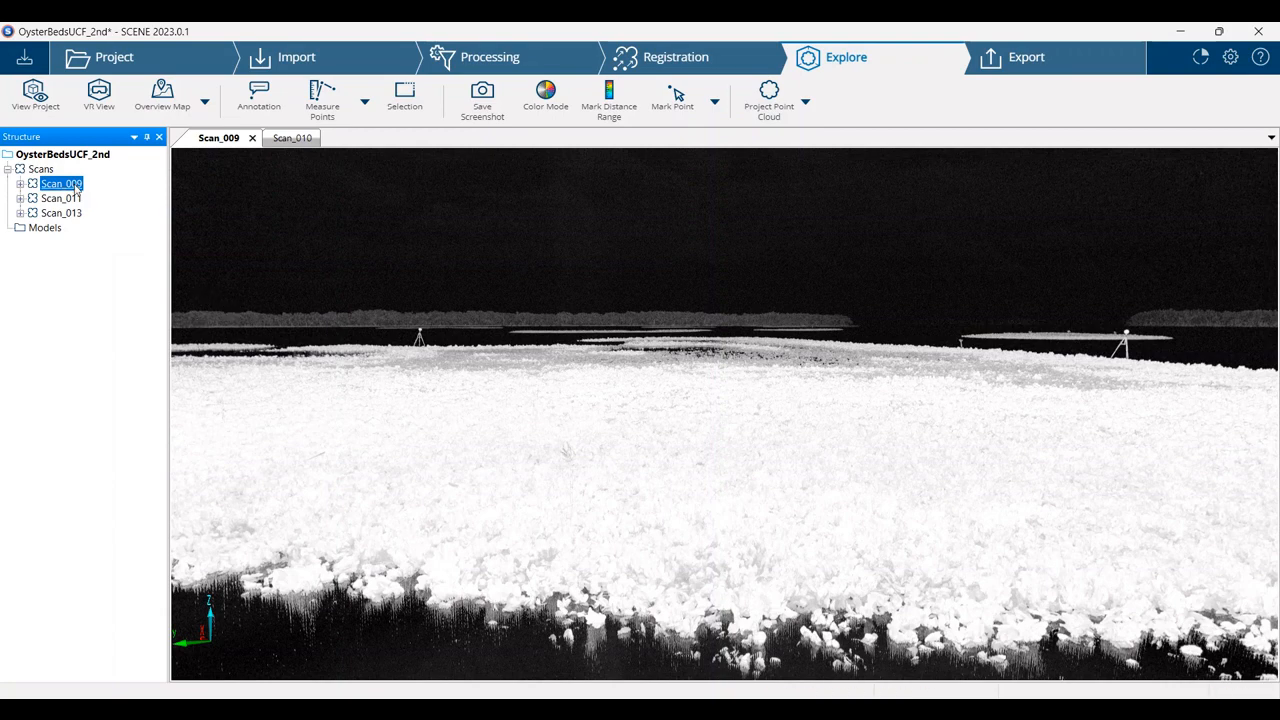
{"action": "left_click_drag", "start_coordinate": [466, 377], "coordinate": [324, 388]}
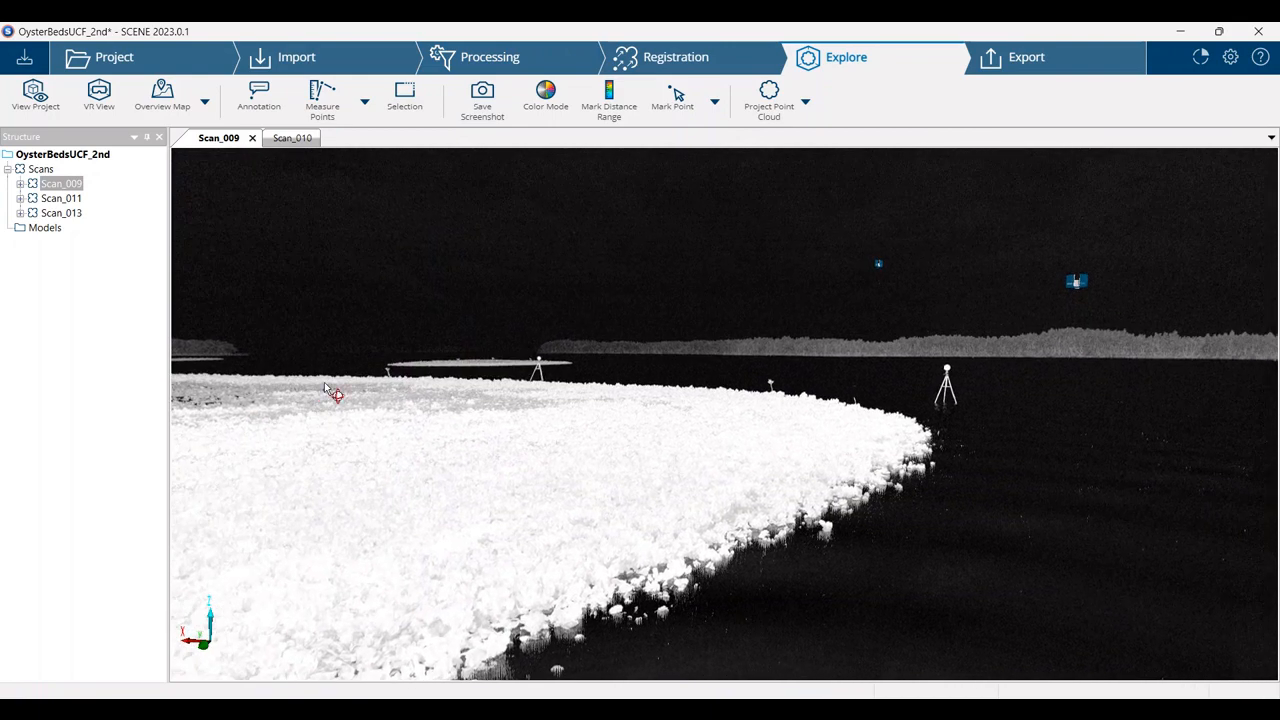
Start scan processing for the whole OysterBedsUCF_2nd project and proceed to the processing configuration
{"action": "left_click", "coordinate": [501, 60]}
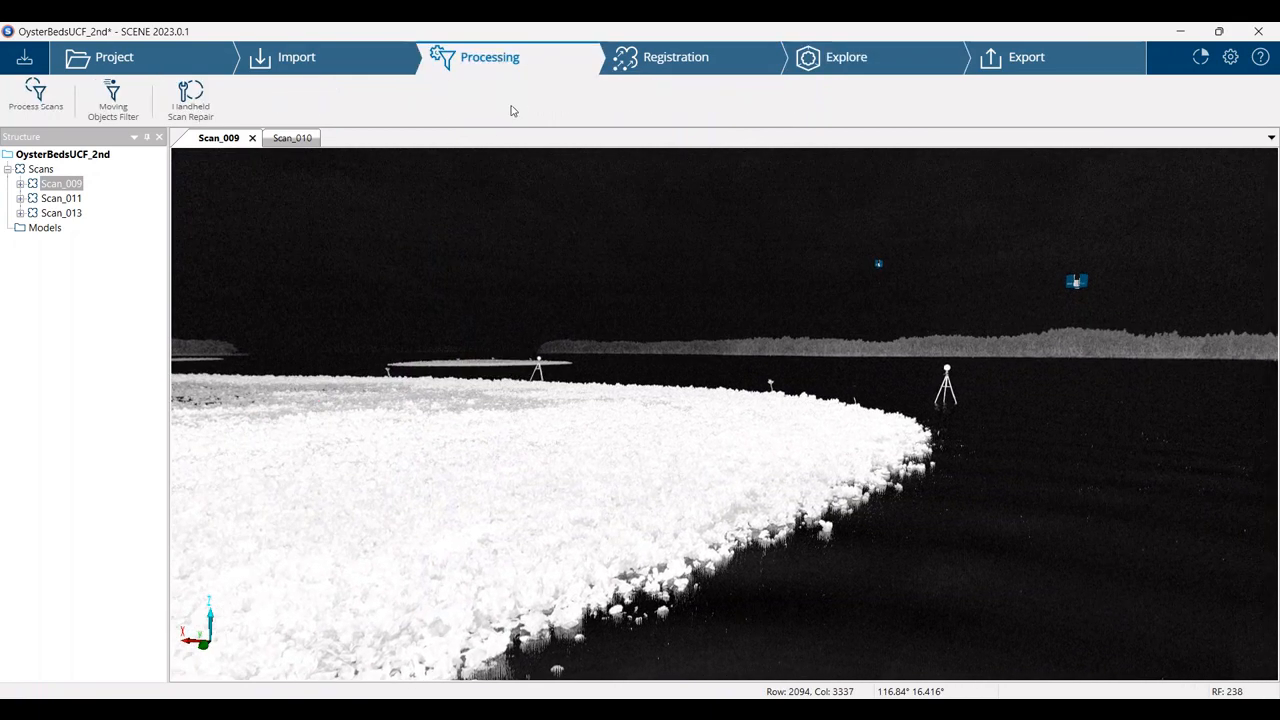
{"action": "left_click", "coordinate": [38, 96]}
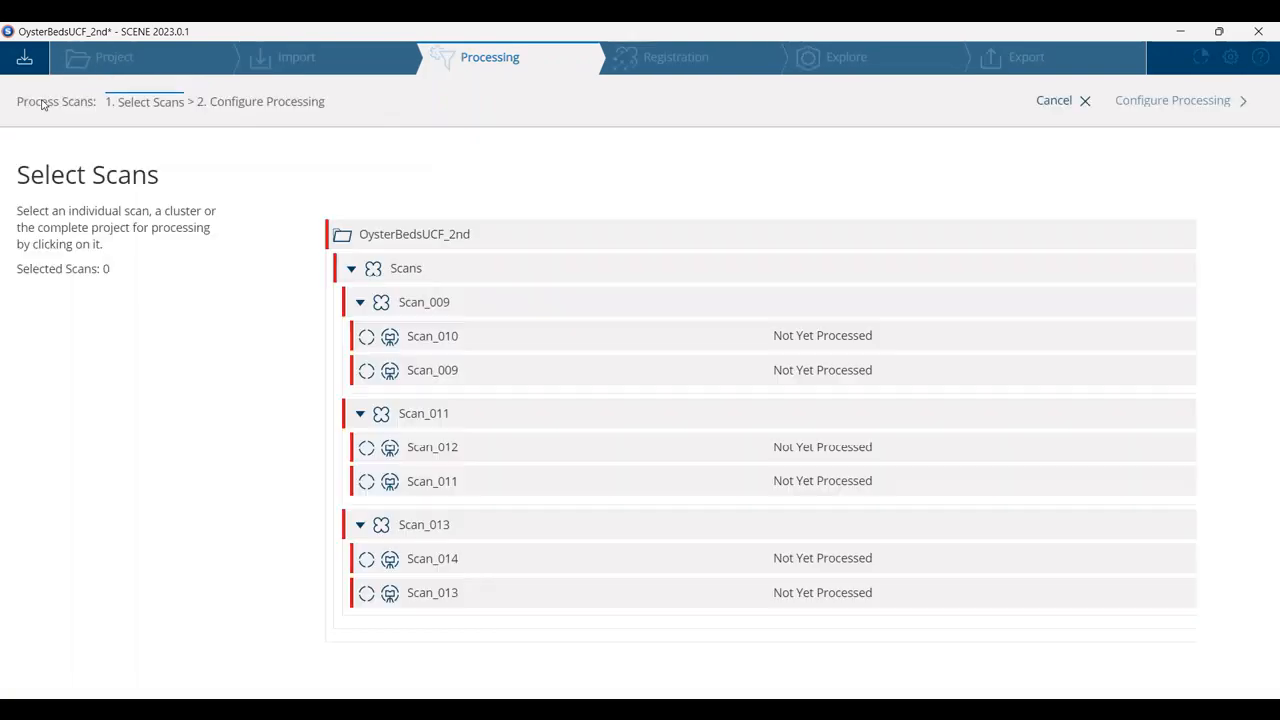
{"action": "left_click", "coordinate": [553, 240]}
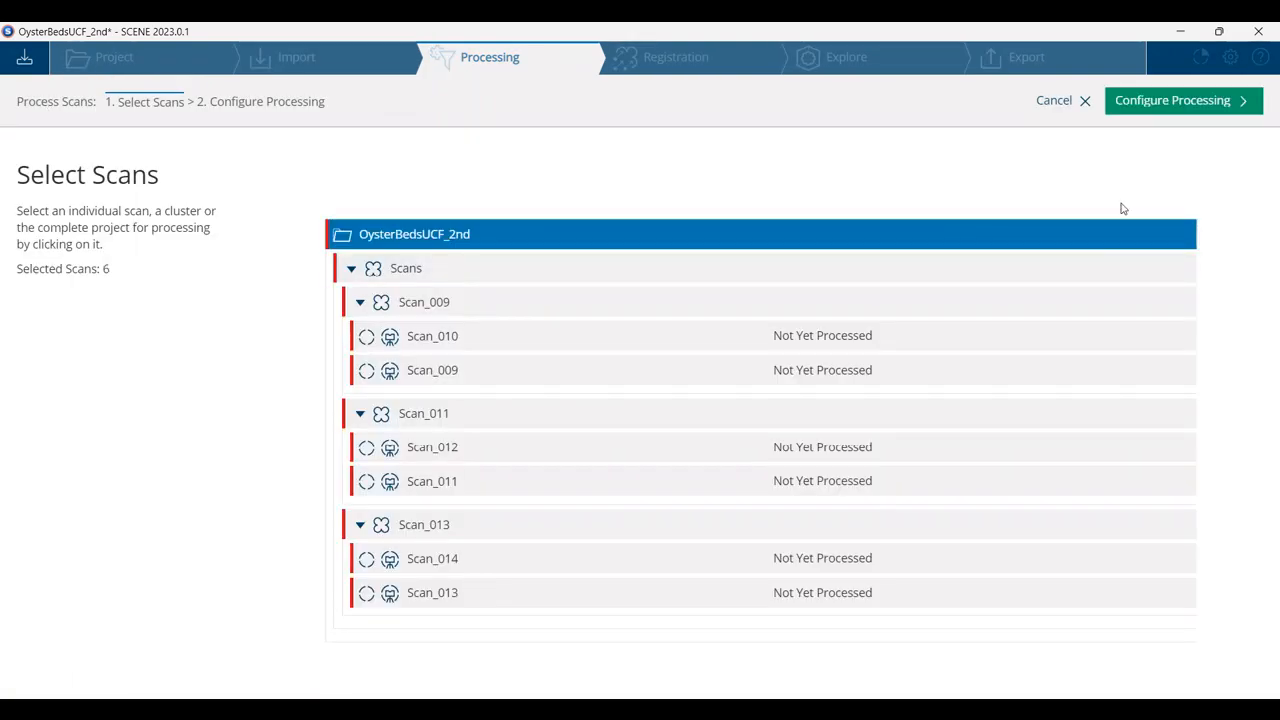
{"action": "left_click", "coordinate": [1170, 106]}
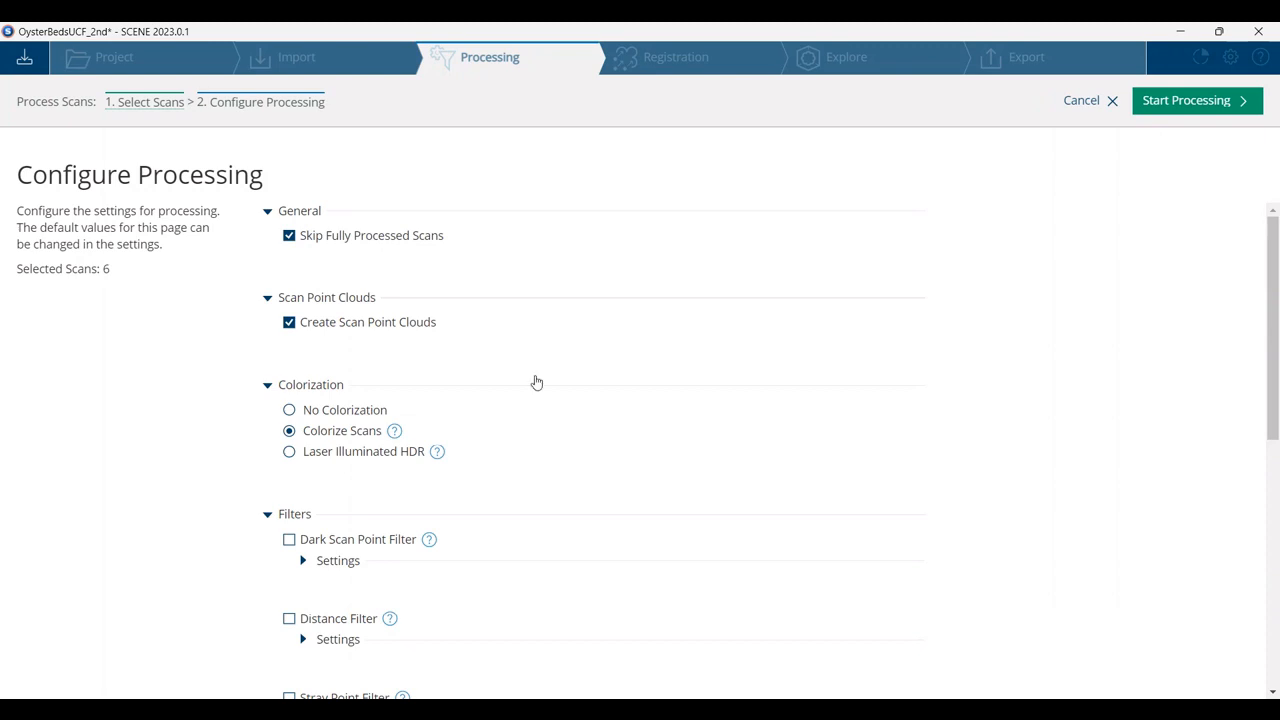
Turn off skipping of fully processed scans and scan point cloud creation, and choose No Colorization
{"action": "left_click", "coordinate": [289, 237]}
{"action": "left_click", "coordinate": [288, 330]}
{"action": "scroll", "coordinate": [568, 398], "scroll_direction": "down", "scroll_amount": 1}
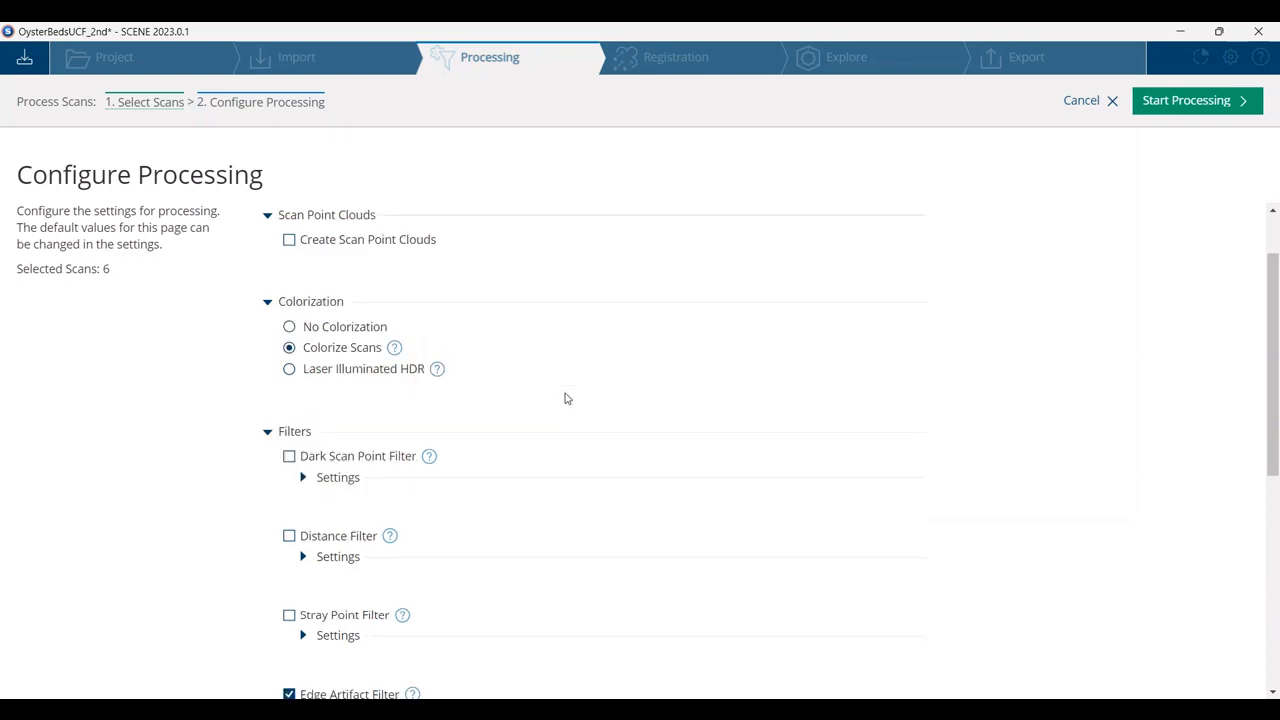
{"action": "left_click", "coordinate": [290, 327]}
Enable Find Spheres for target detection, process the selected scans, and dismiss the processing results
{"action": "scroll", "coordinate": [483, 435], "scroll_direction": "down", "scroll_amount": 4}
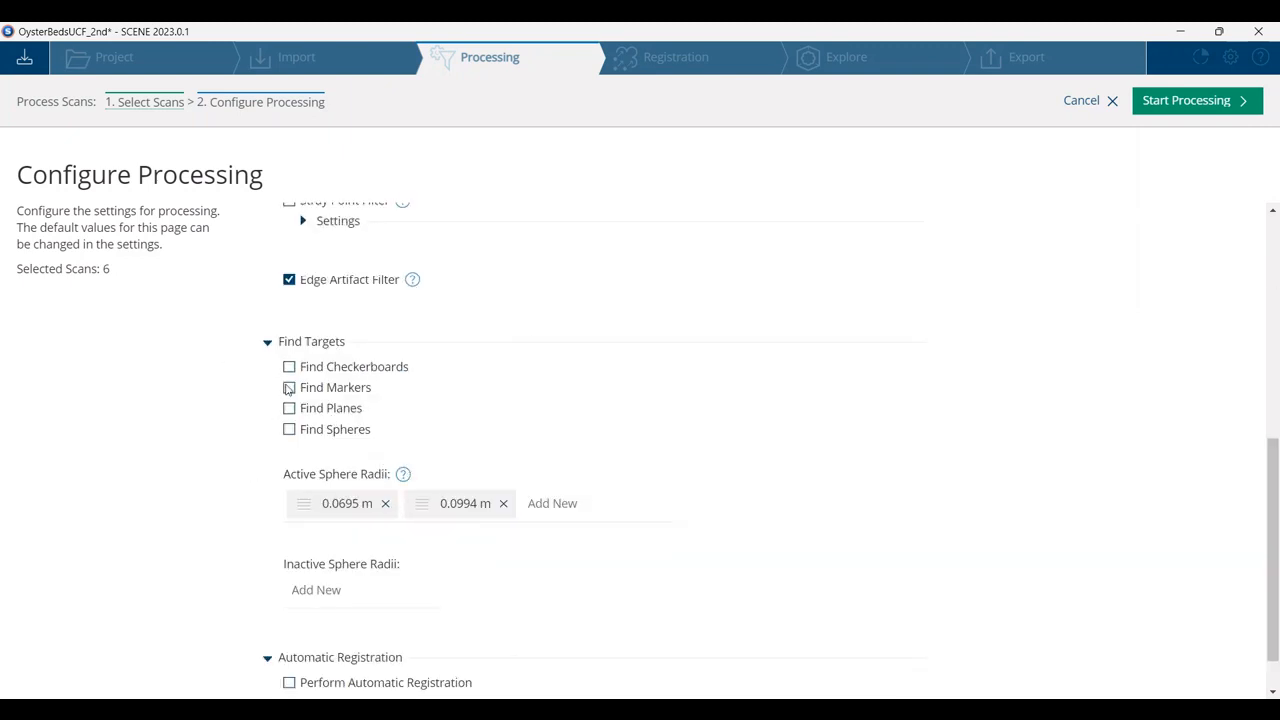
{"action": "left_click", "coordinate": [289, 431]}
{"action": "left_click", "coordinate": [1179, 108]}
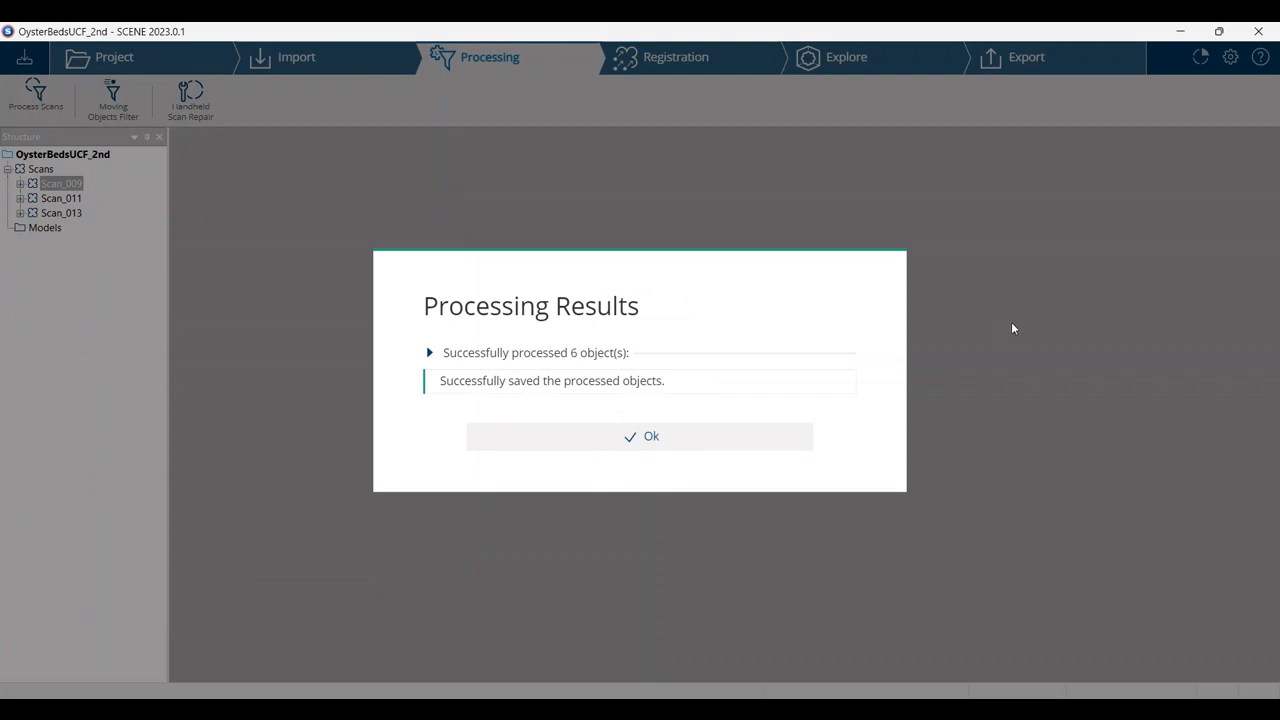
{"action": "left_click", "coordinate": [599, 440]}
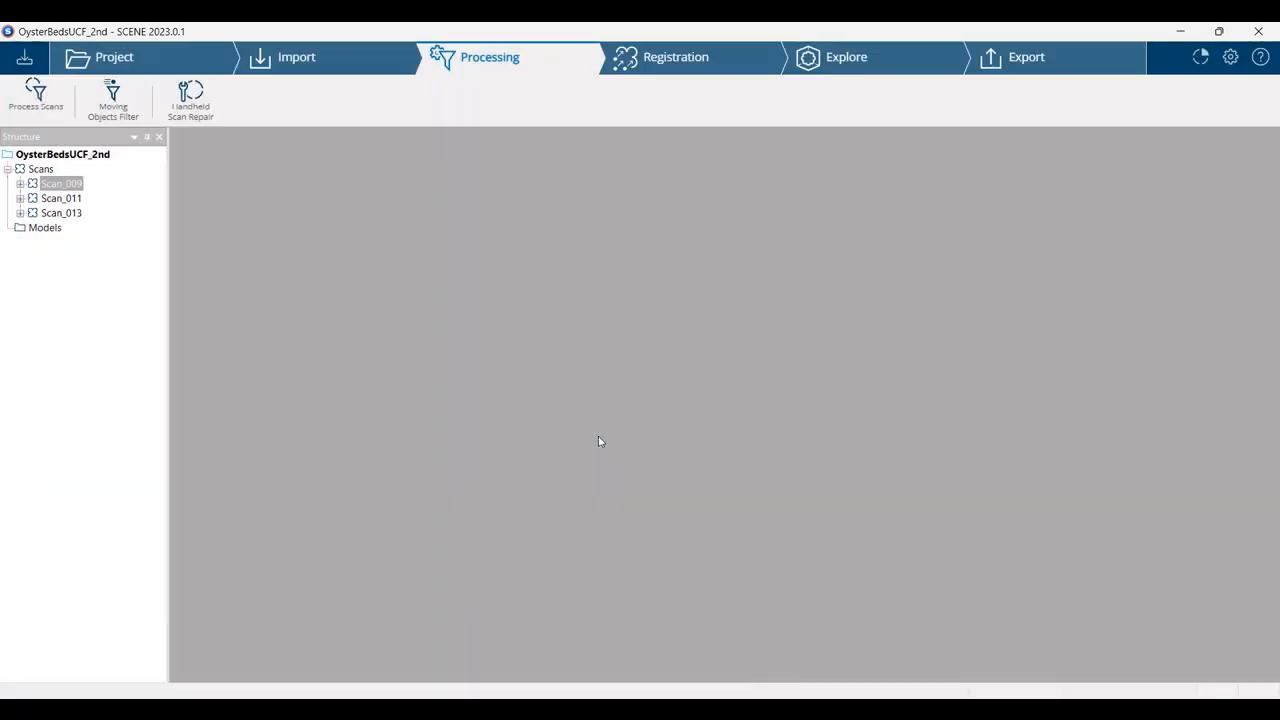
Open the processed Scan_009 and examine the sphere detection on the tripod target beyond the oyster bed's edge
{"action": "left_click", "coordinate": [20, 184]}
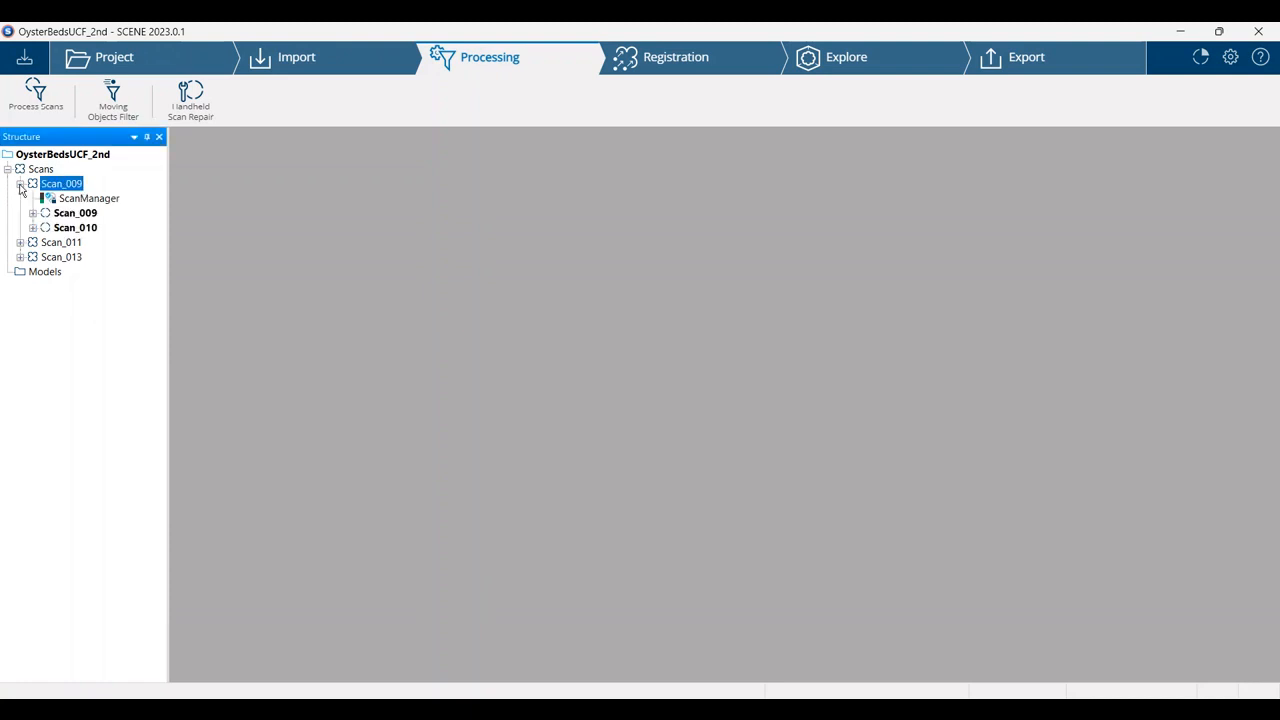
{"action": "double_click", "coordinate": [75, 213]}
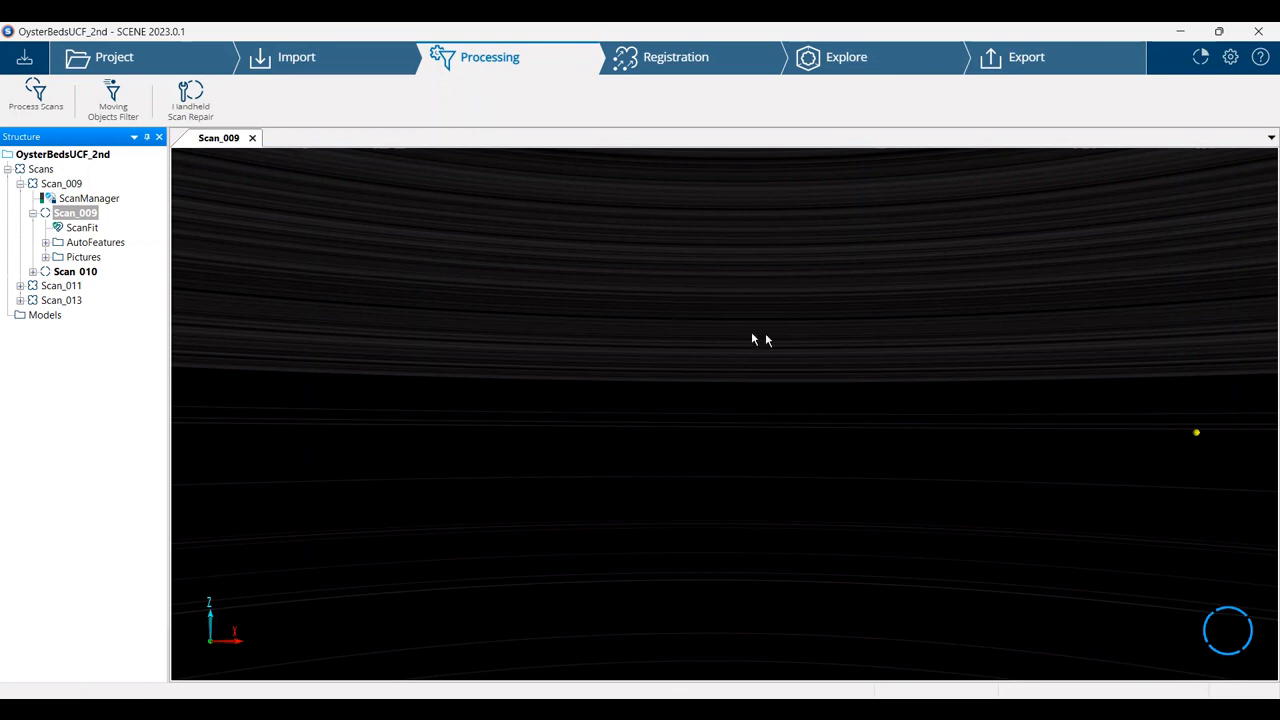
{"action": "left_click_drag", "start_coordinate": [840, 354], "coordinate": [411, 289]}
{"action": "left_click_drag", "start_coordinate": [793, 329], "coordinate": [803, 377]}
{"action": "left_click_drag", "start_coordinate": [1000, 352], "coordinate": [938, 369]}
{"action": "scroll", "coordinate": [938, 369], "scroll_direction": "up", "scroll_amount": 5}
{"action": "left_click_drag", "start_coordinate": [814, 320], "coordinate": [803, 345]}
{"action": "scroll", "coordinate": [799, 341], "scroll_direction": "up", "scroll_amount": 2}
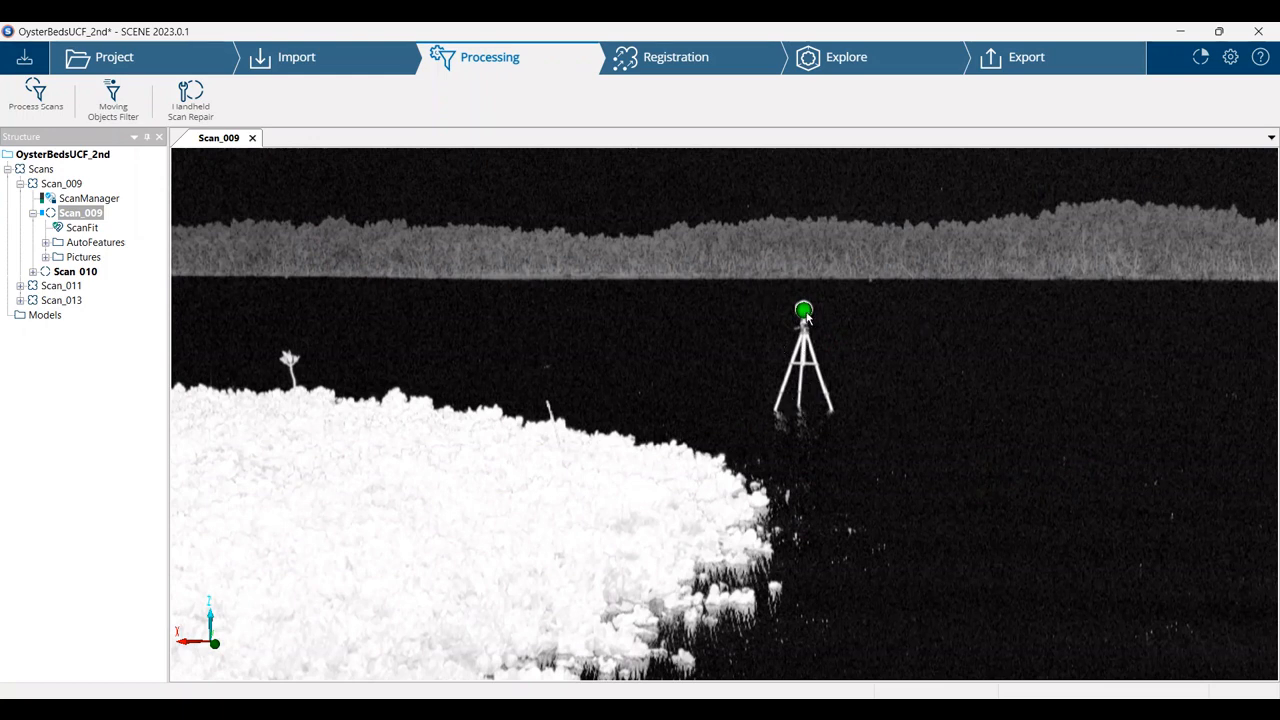
Check the remaining tripod spheres around the oyster bed in Scan_009 for detection markers
{"action": "left_click_drag", "start_coordinate": [386, 326], "coordinate": [583, 342]}
{"action": "scroll", "coordinate": [530, 361], "scroll_direction": "up", "scroll_amount": 3}
{"action": "scroll", "coordinate": [461, 351], "scroll_direction": "down", "scroll_amount": 2}
{"action": "left_click_drag", "start_coordinate": [463, 356], "coordinate": [1152, 407]}
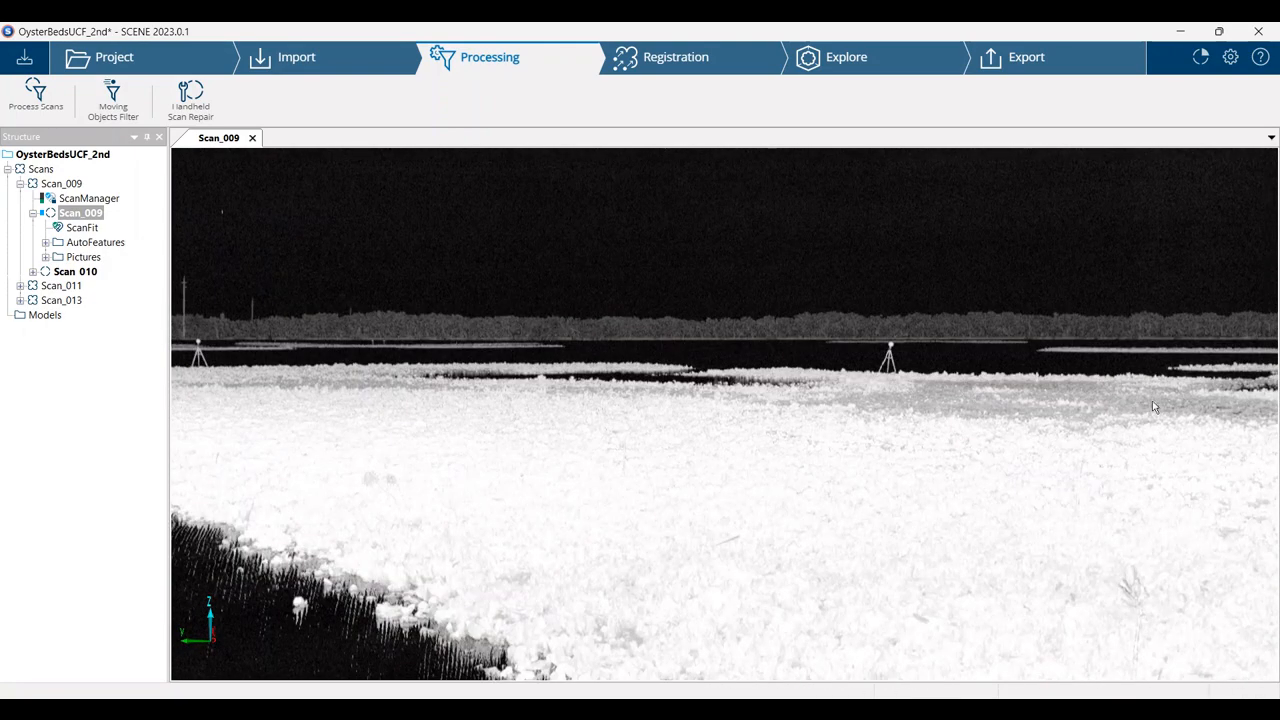
{"action": "left_click_drag", "start_coordinate": [614, 466], "coordinate": [477, 398]}
{"action": "scroll", "coordinate": [475, 392], "scroll_direction": "down", "scroll_amount": 4}
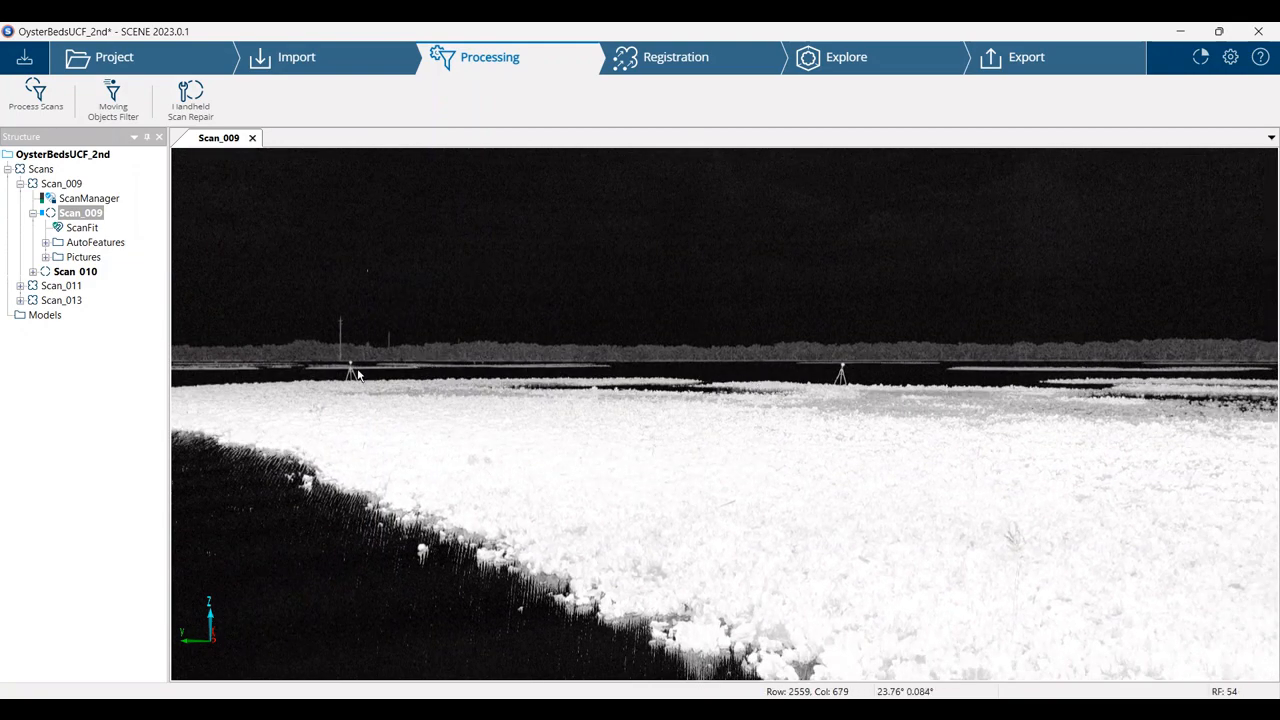
{"action": "scroll", "coordinate": [733, 392], "scroll_direction": "up", "scroll_amount": 2}
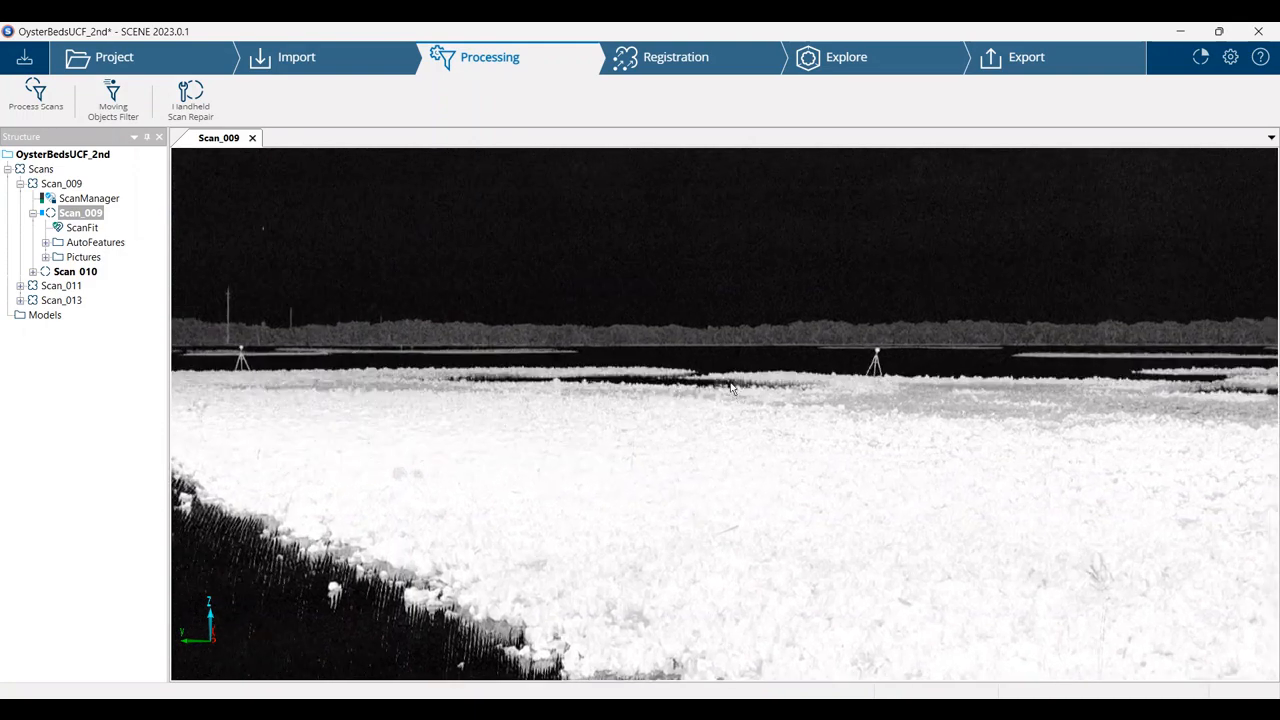
{"action": "scroll", "coordinate": [733, 392], "scroll_direction": "up", "scroll_amount": 1}
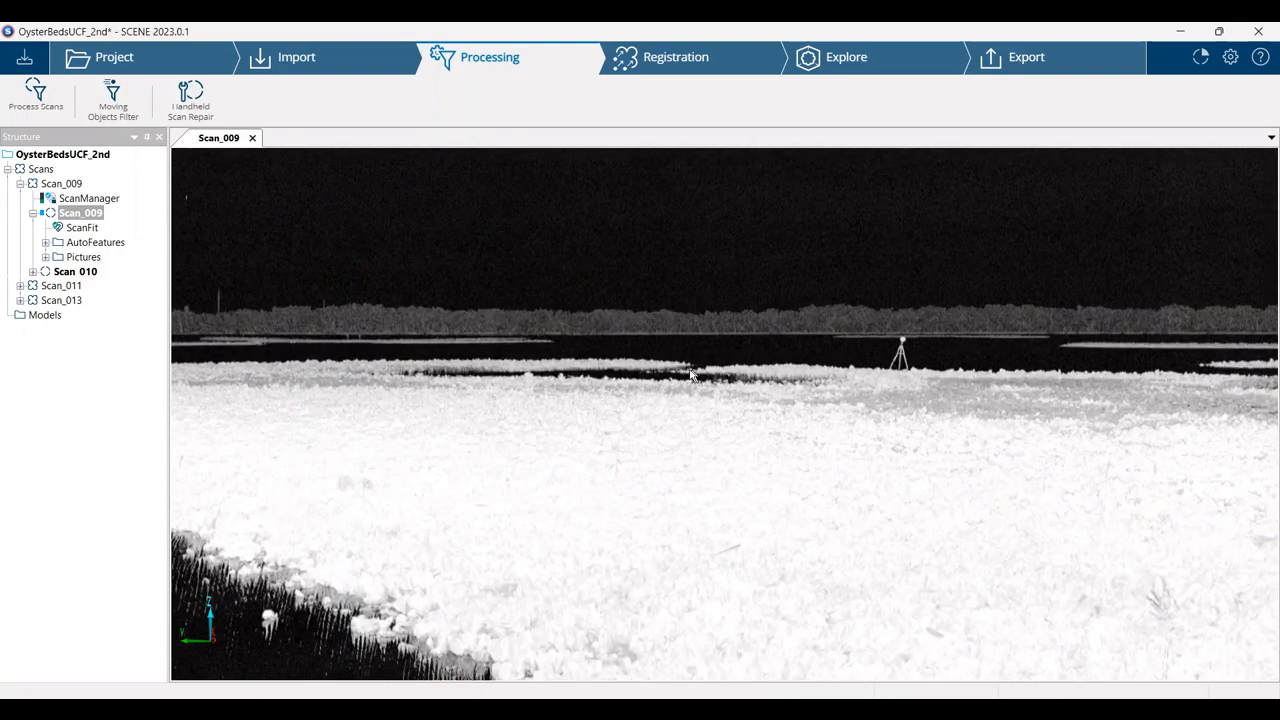
{"action": "left_click_drag", "start_coordinate": [645, 387], "coordinate": [312, 272]}
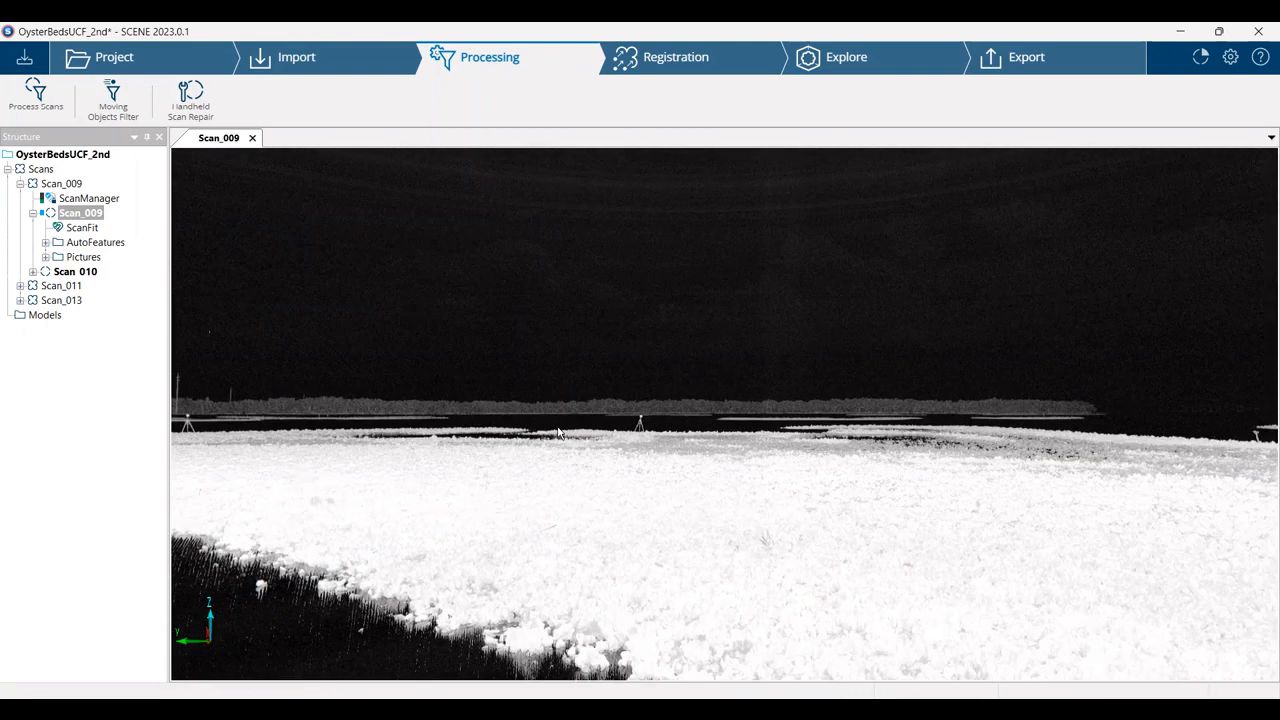
Close the Scan_009 view, collapse its group in the project structure, and open the project's registration overview
{"action": "left_click", "coordinate": [252, 138]}
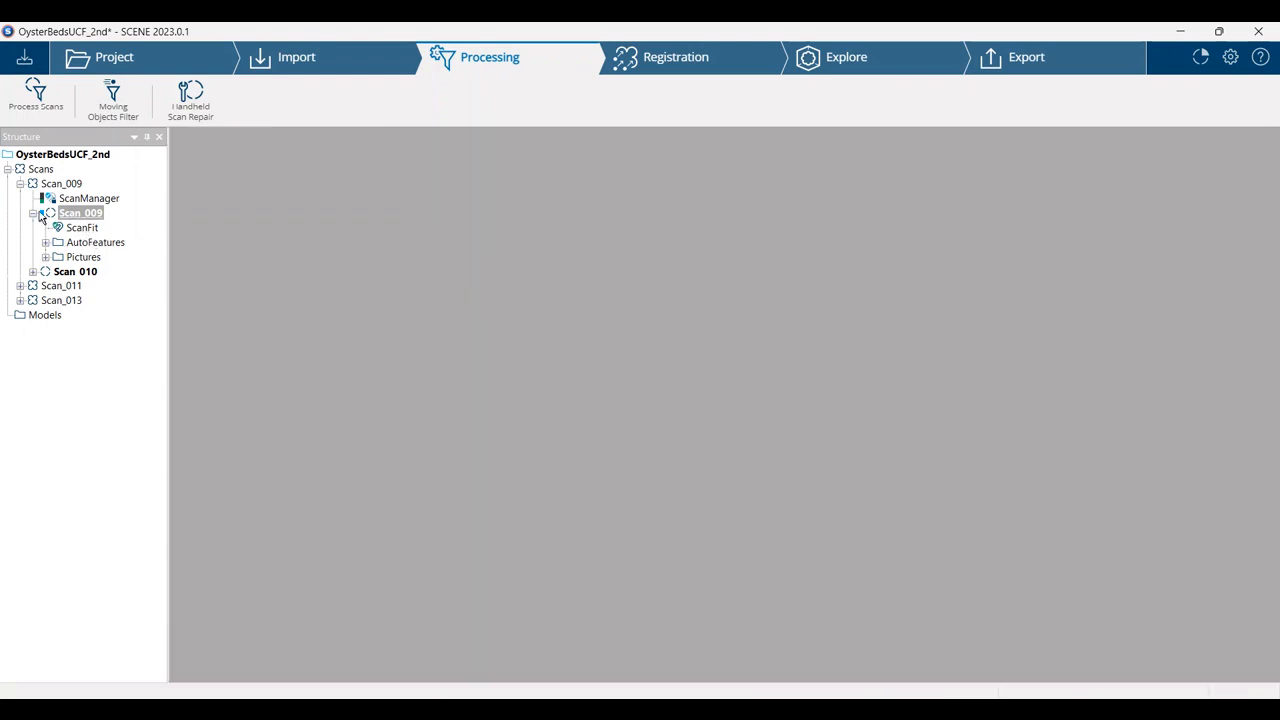
{"action": "left_click", "coordinate": [20, 184]}
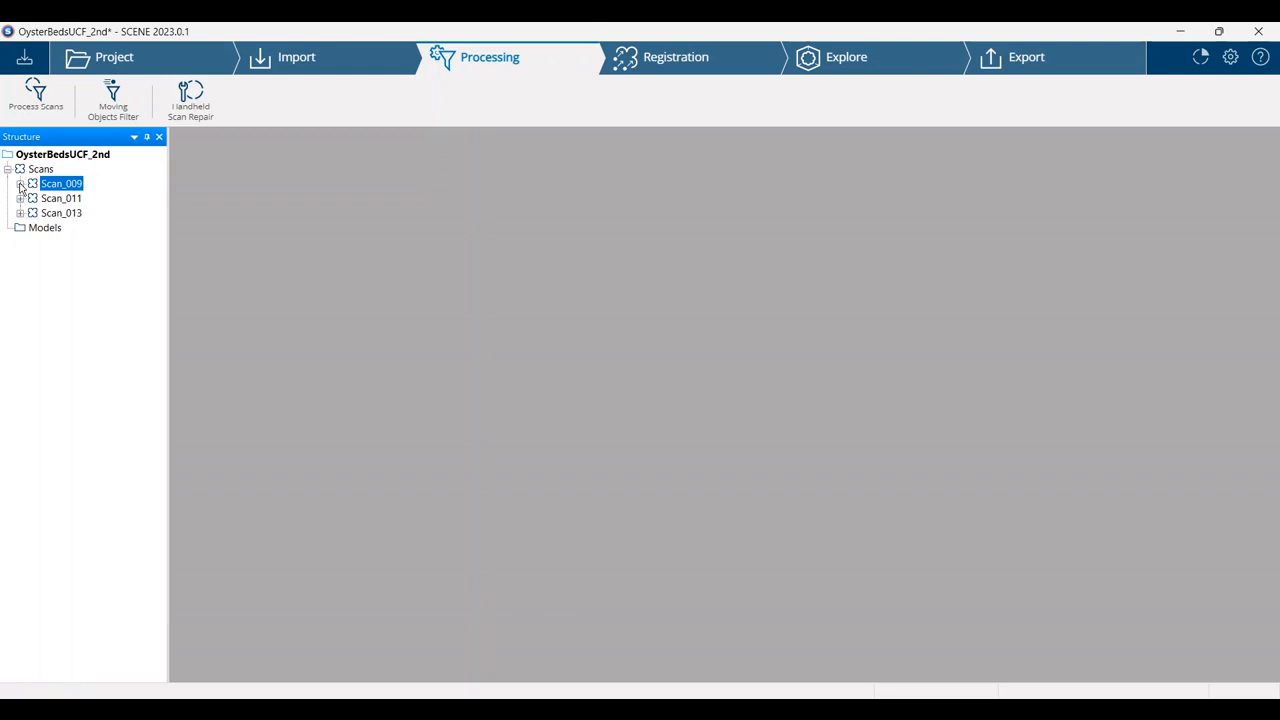
{"action": "left_click", "coordinate": [684, 62]}
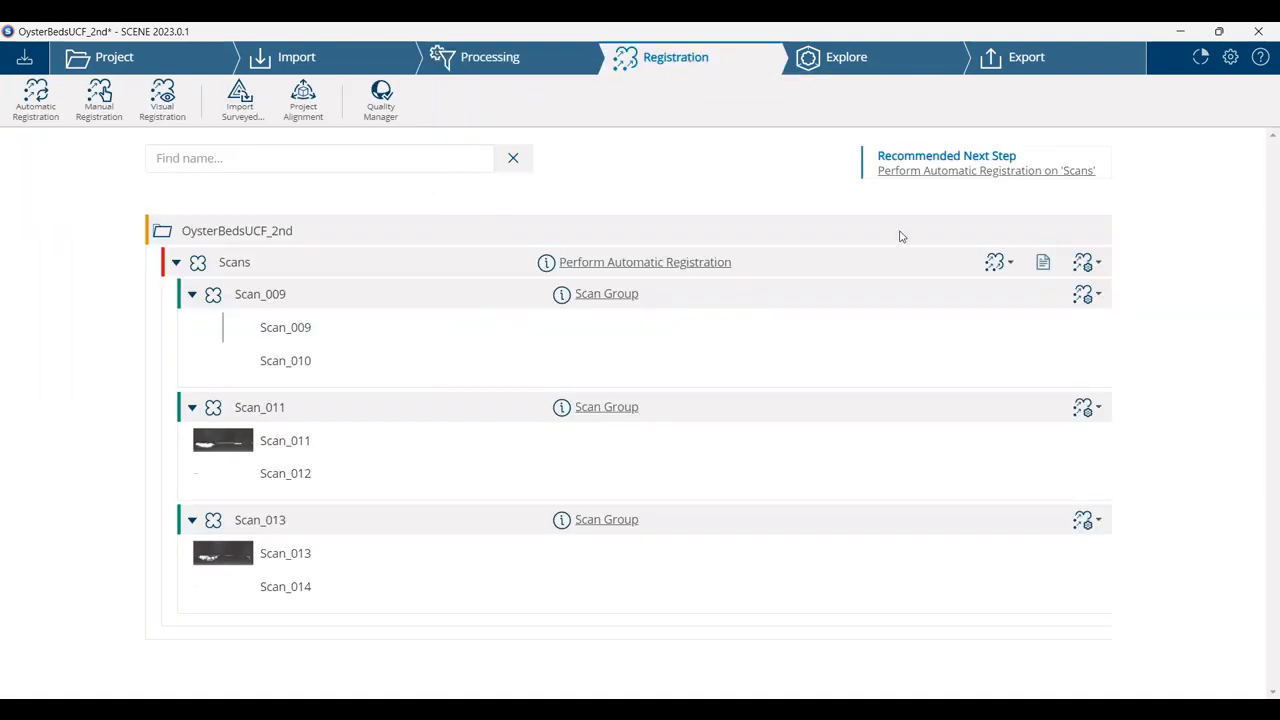
Run automatic registration on the Scans cluster with the Target Based method
{"action": "left_click", "coordinate": [637, 263]}
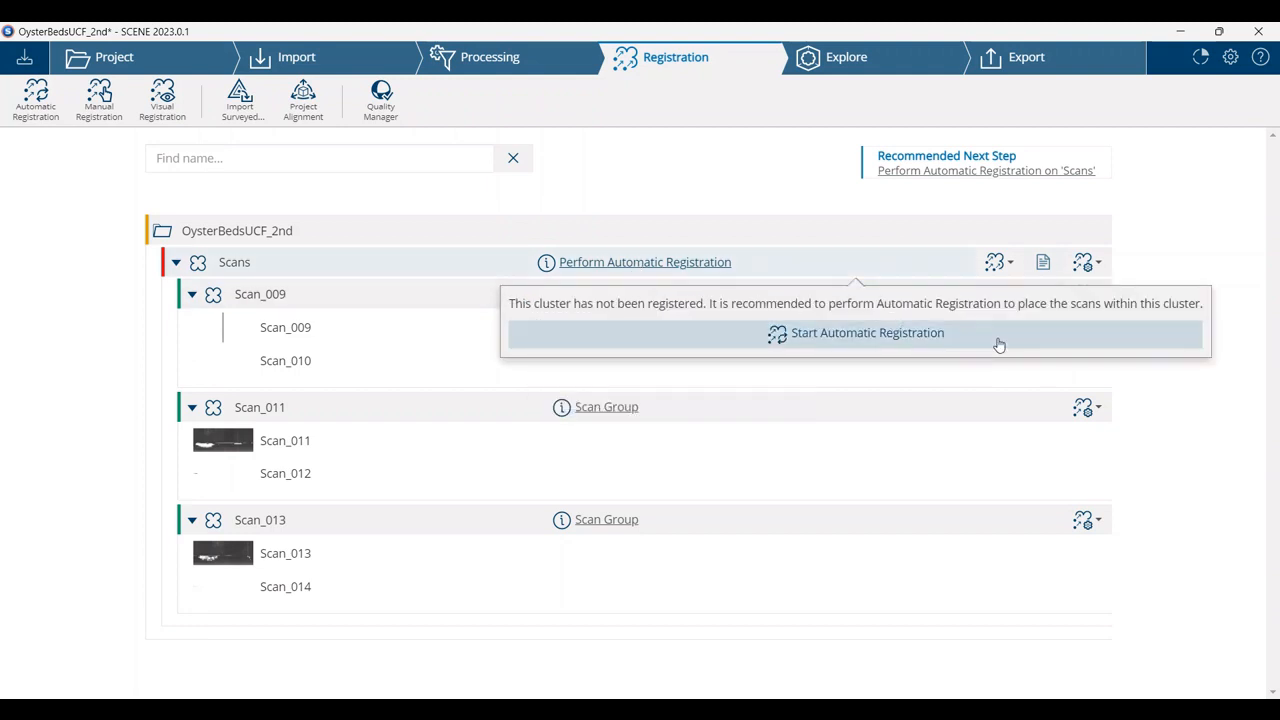
{"action": "left_click", "coordinate": [900, 346]}
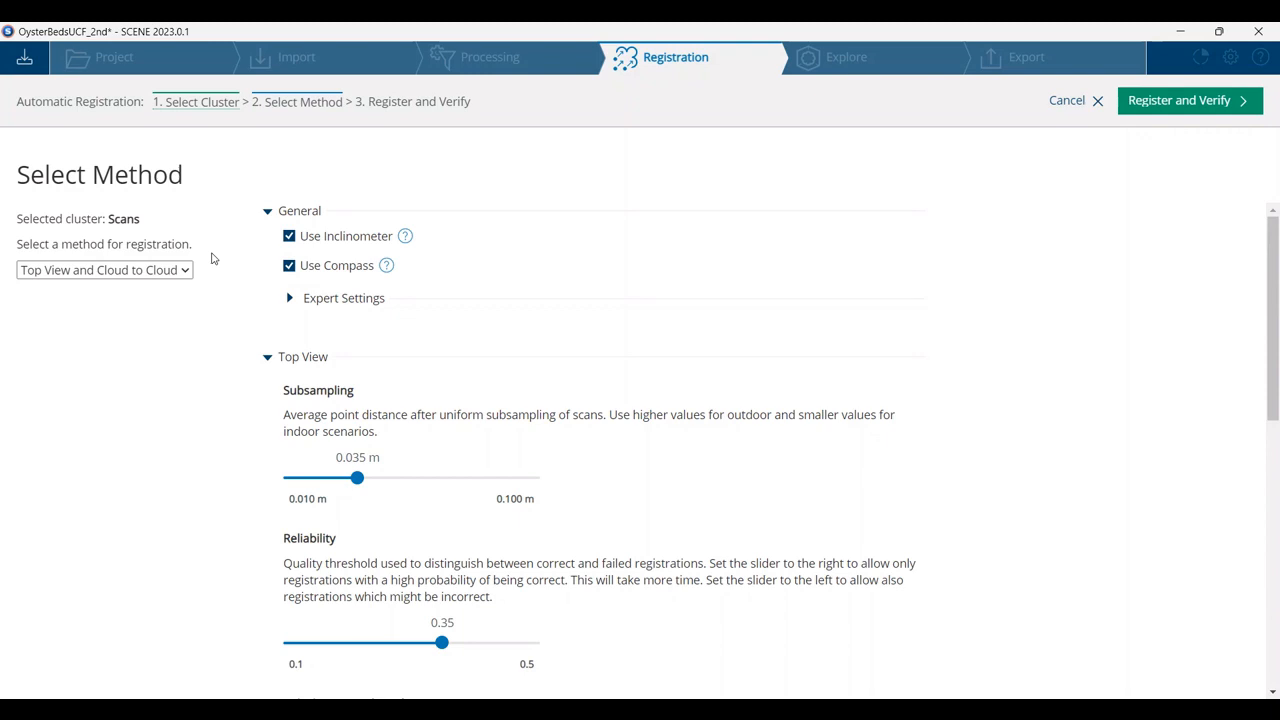
{"action": "left_click", "coordinate": [157, 272]}
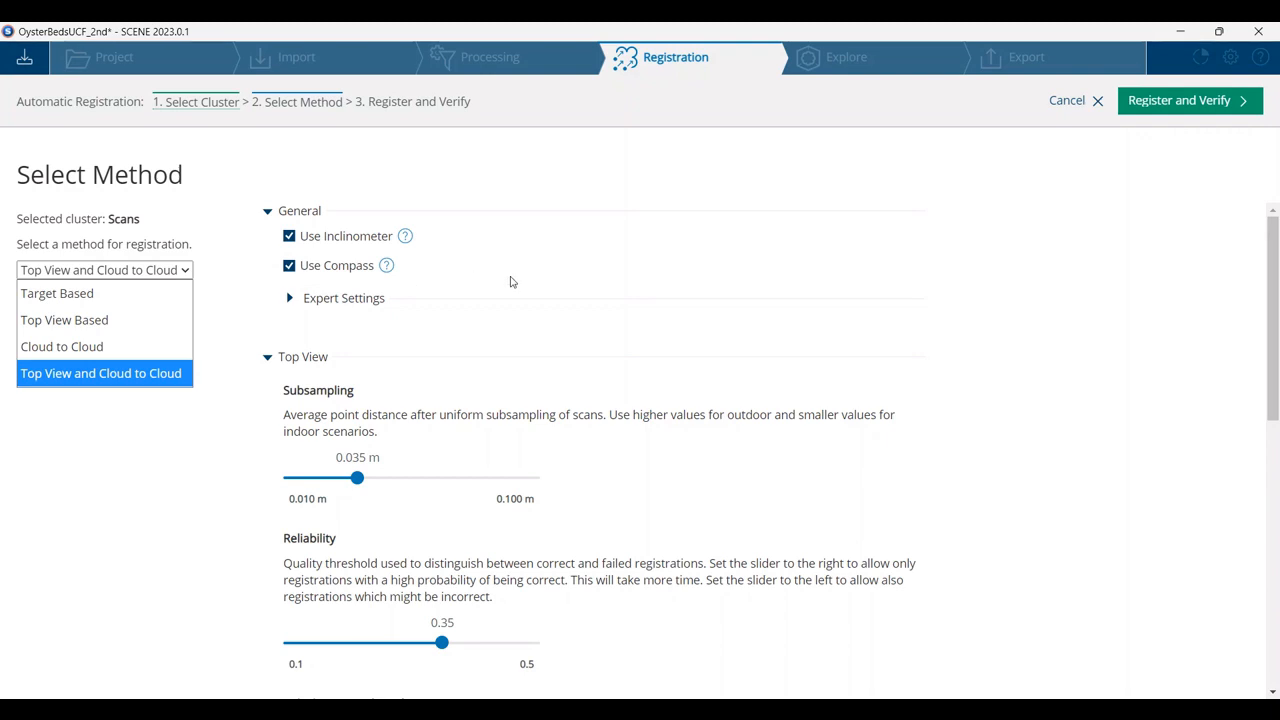
{"action": "left_click", "coordinate": [66, 297]}
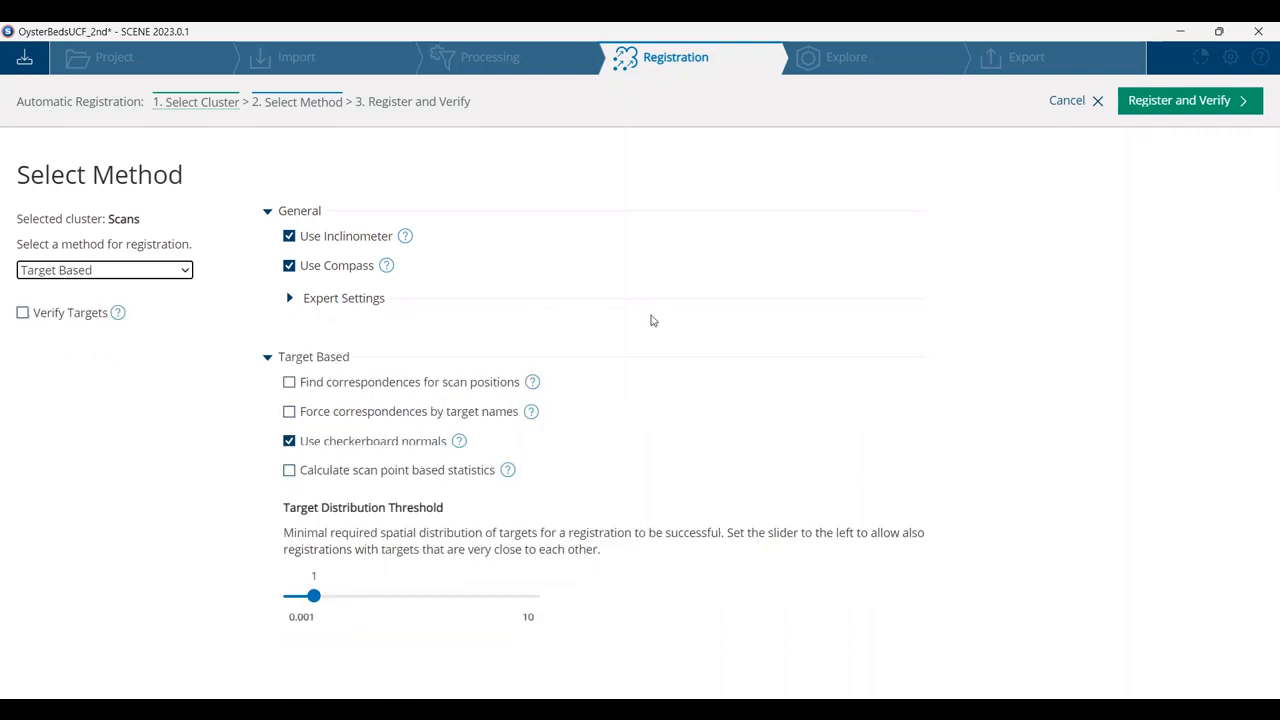
{"action": "left_click", "coordinate": [1172, 108]}
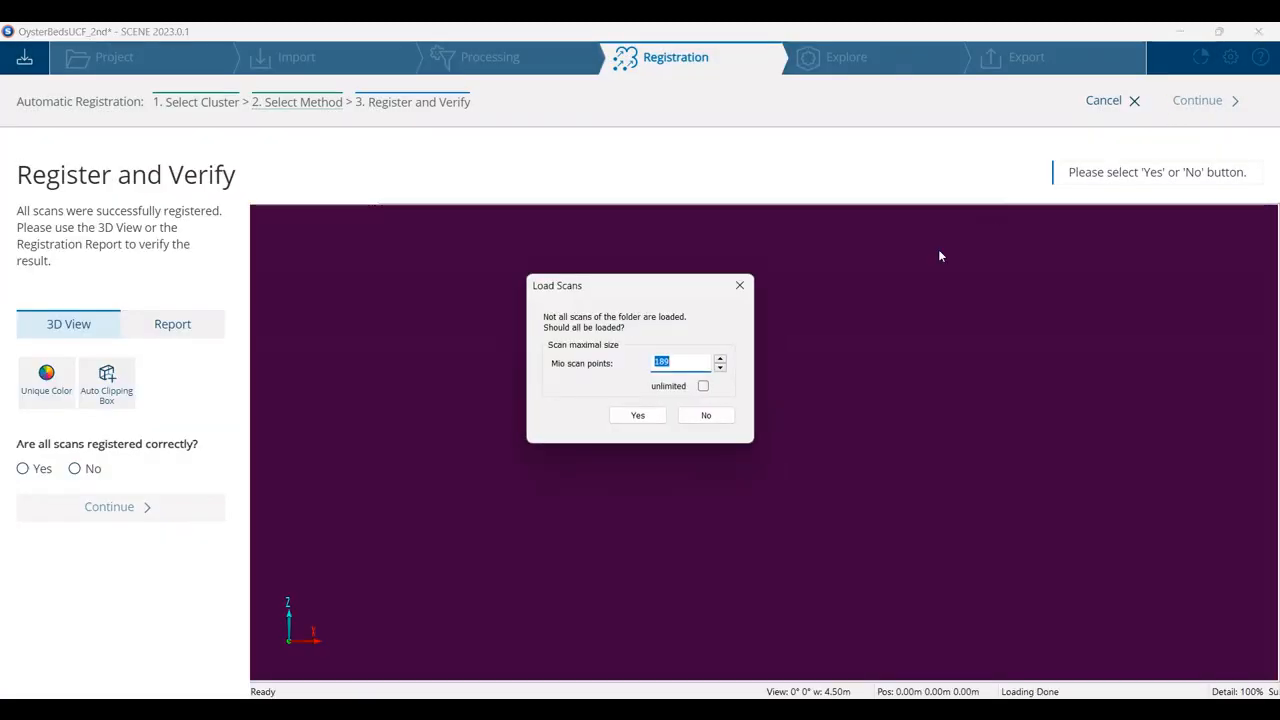
Load all scans for verification and examine the alignment of Scan_009, Scan_011 and Scan_013 from above and from the side
{"action": "left_click", "coordinate": [640, 415]}
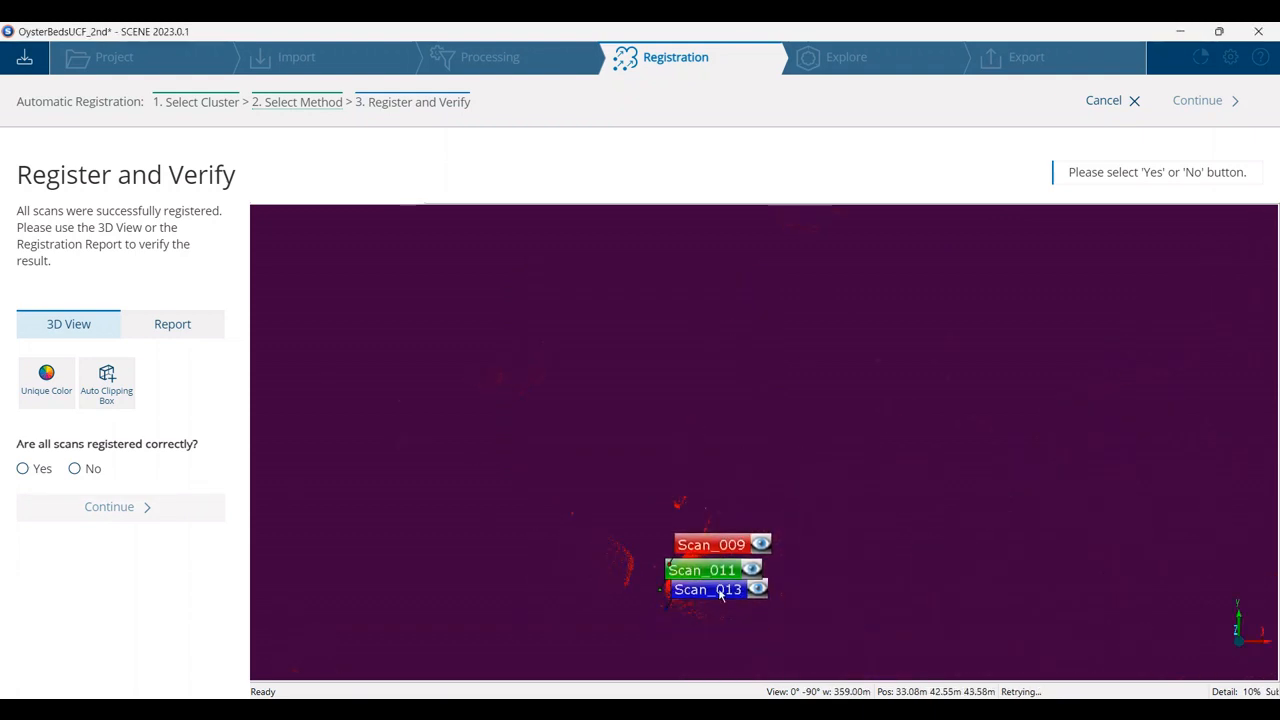
{"action": "left_click_drag", "start_coordinate": [720, 600], "coordinate": [735, 455]}
{"action": "scroll", "coordinate": [729, 457], "scroll_direction": "up", "scroll_amount": 5}
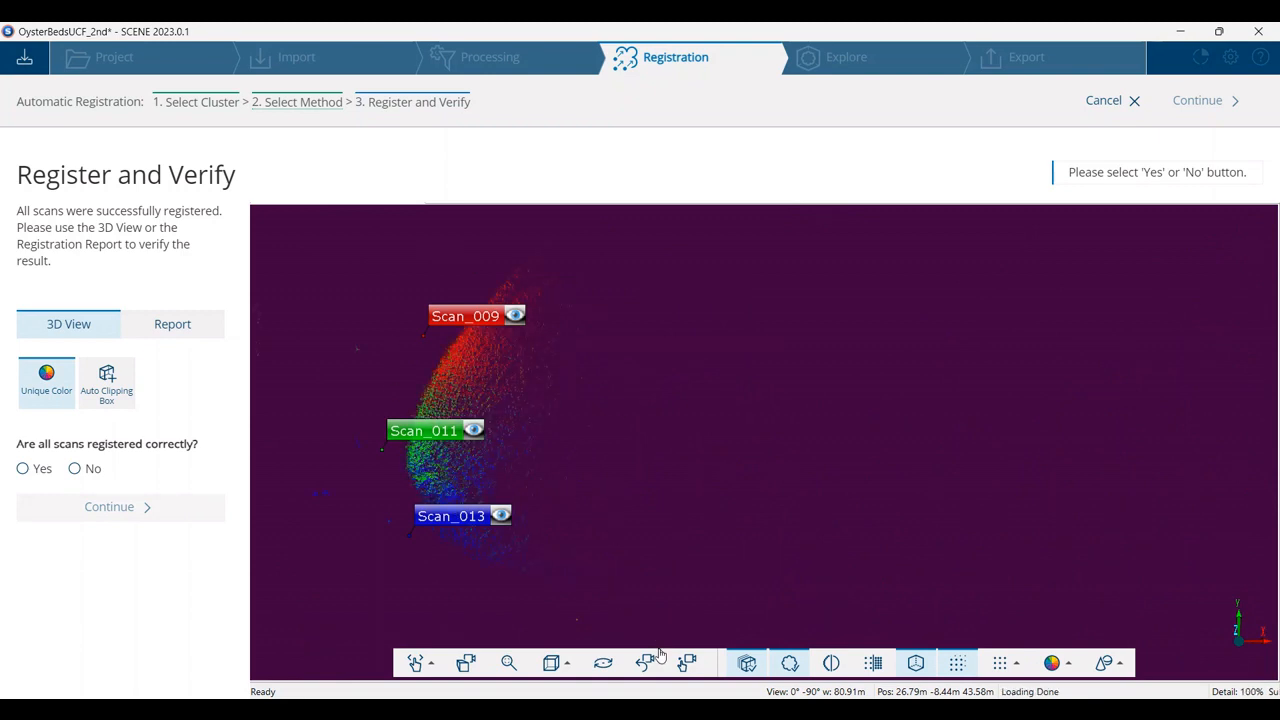
{"action": "left_click", "coordinate": [558, 663]}
{"action": "left_click", "coordinate": [579, 488]}
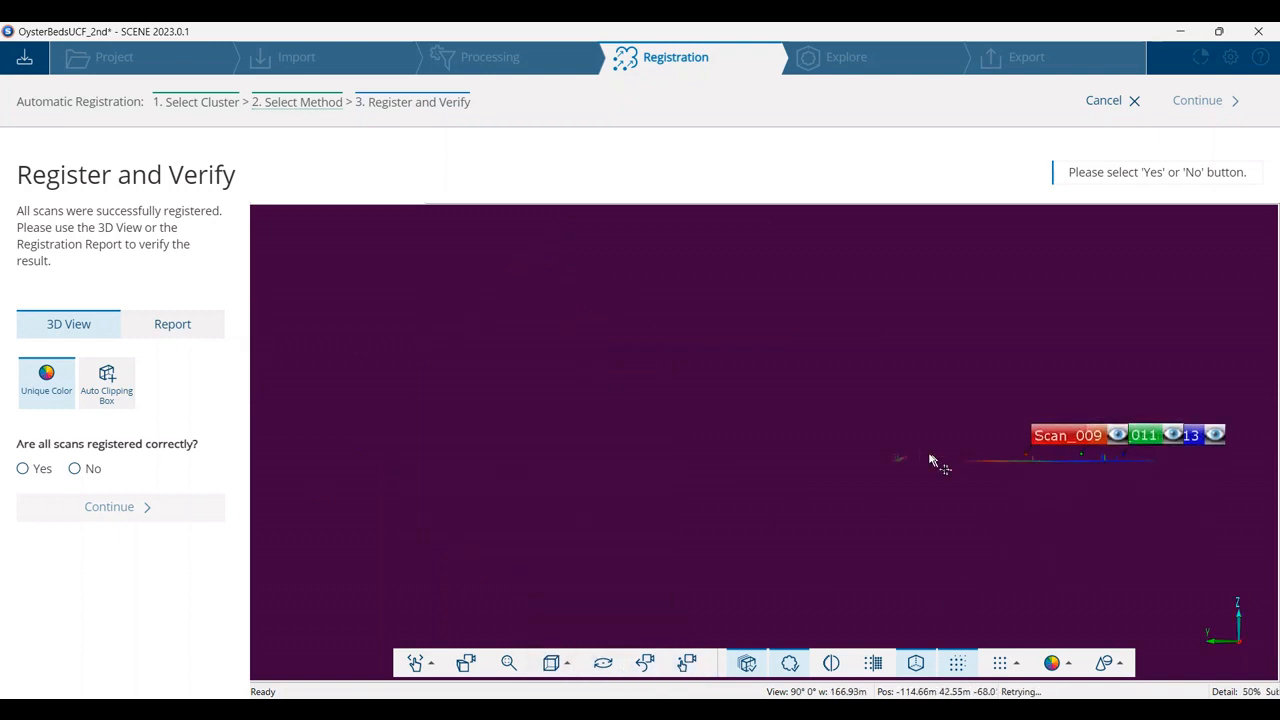
{"action": "scroll", "coordinate": [986, 467], "scroll_direction": "up", "scroll_amount": 5}
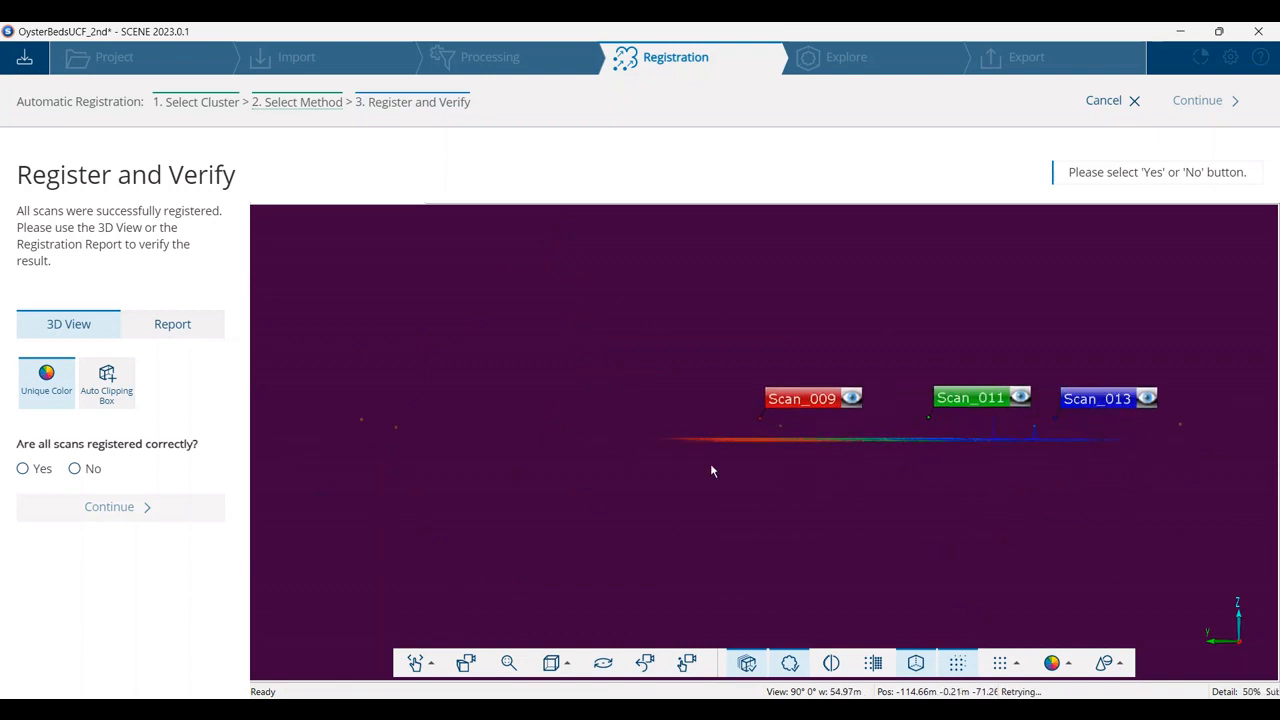
Confirm that all scans are registered correctly, complete the registration, and return to the registration dashboard
{"action": "left_click", "coordinate": [22, 469]}
{"action": "left_click", "coordinate": [86, 507]}
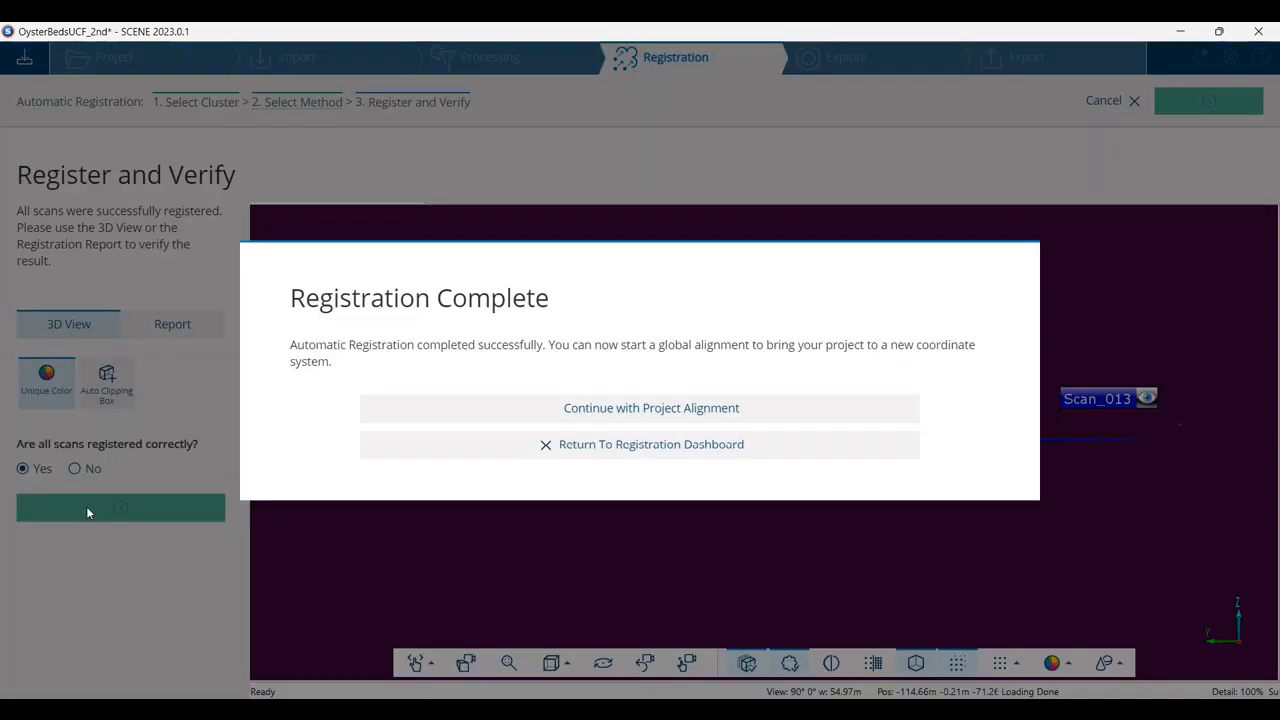
{"action": "left_click", "coordinate": [623, 449]}
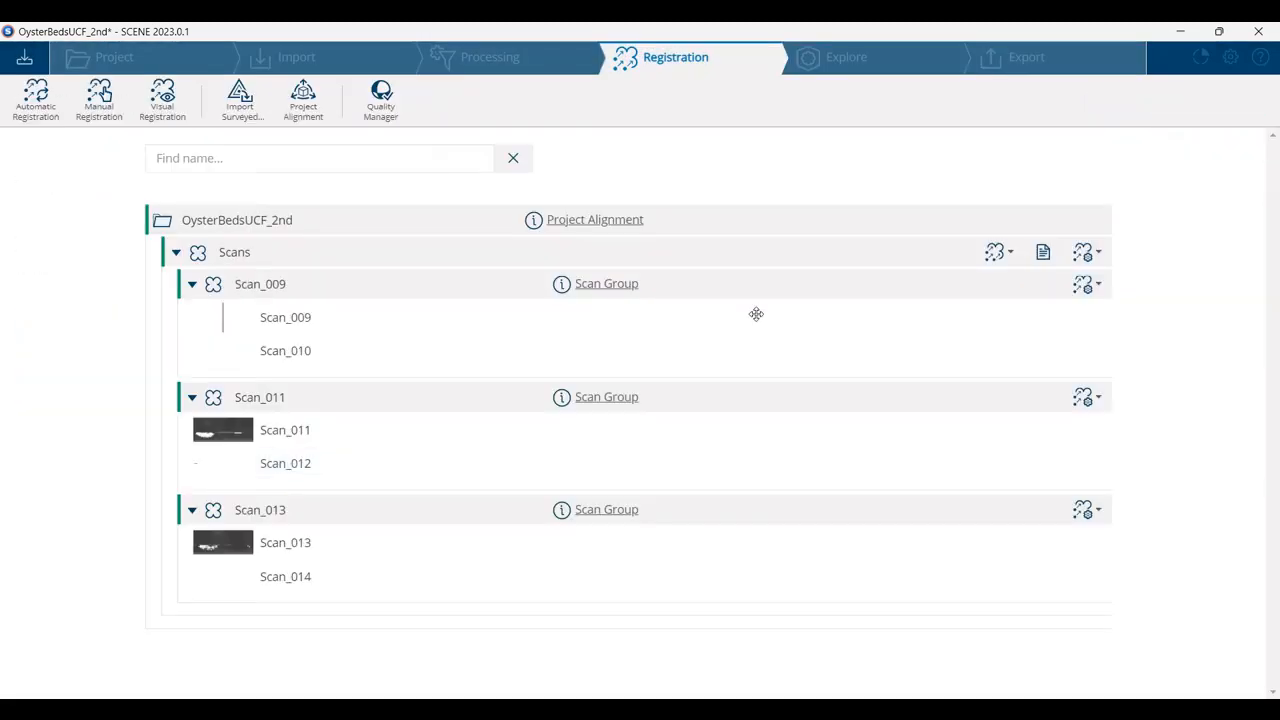
Replace the project's 3D view in Explore with a Correspondence View of the Scans cluster, loading all scans
{"action": "left_click", "coordinate": [840, 67]}
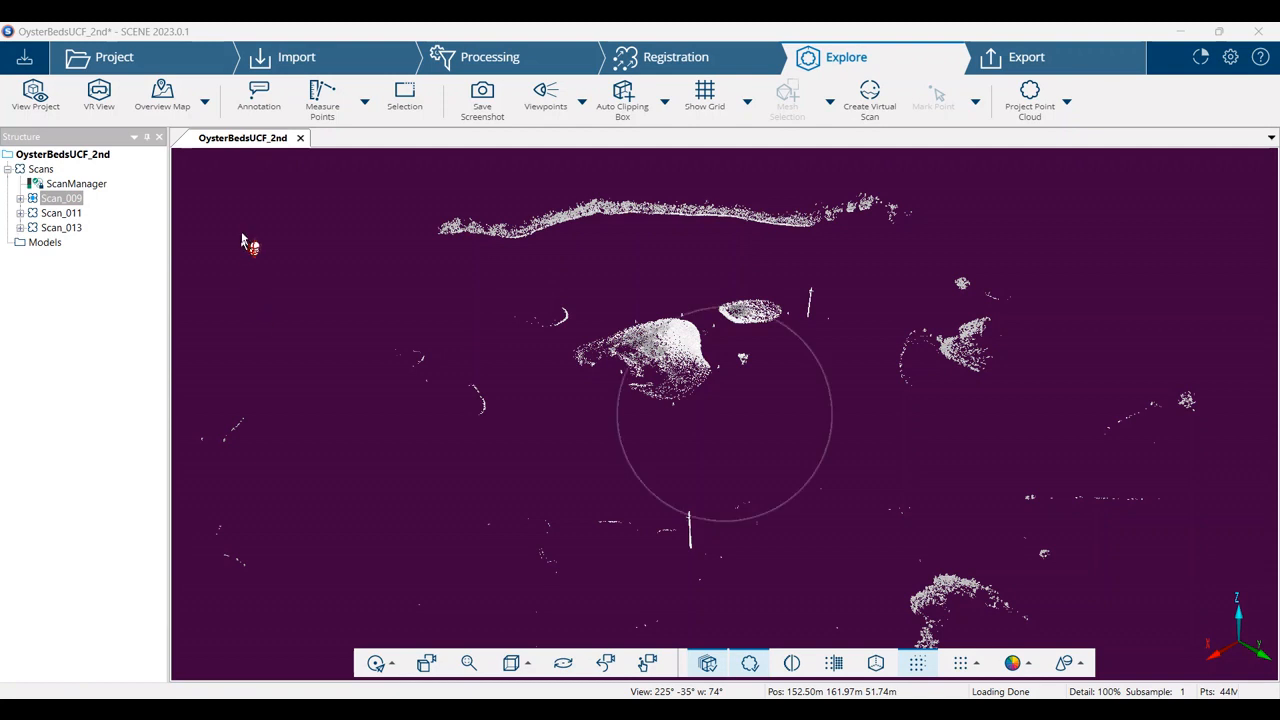
{"action": "left_click", "coordinate": [300, 138]}
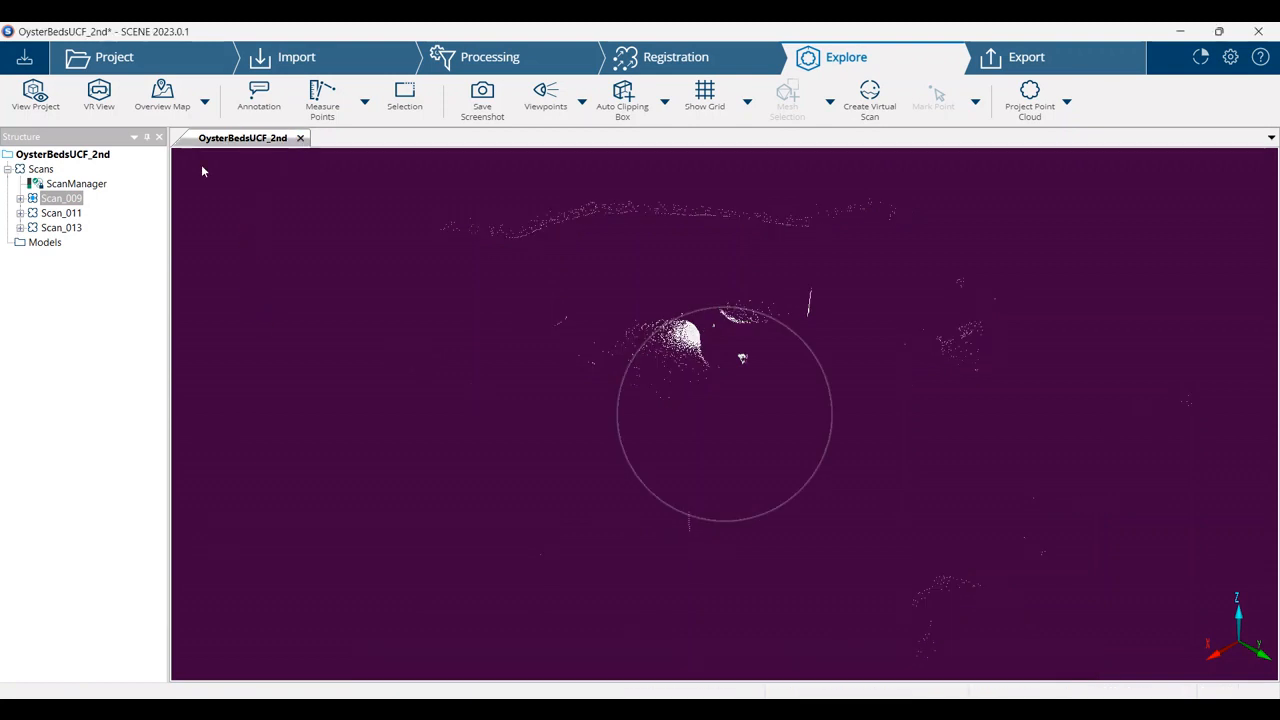
{"action": "left_click", "coordinate": [40, 170]}
{"action": "right_click", "coordinate": [40, 170]}
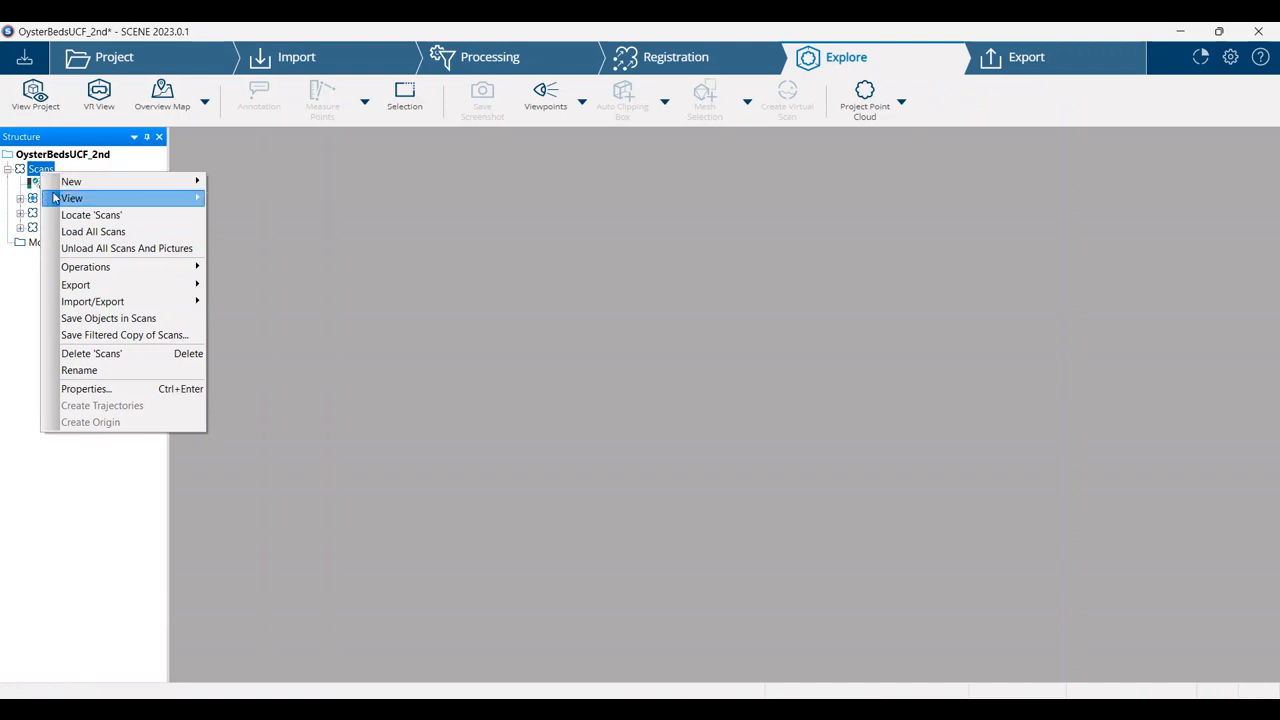
{"action": "mouse_move", "coordinate": [72, 198]}
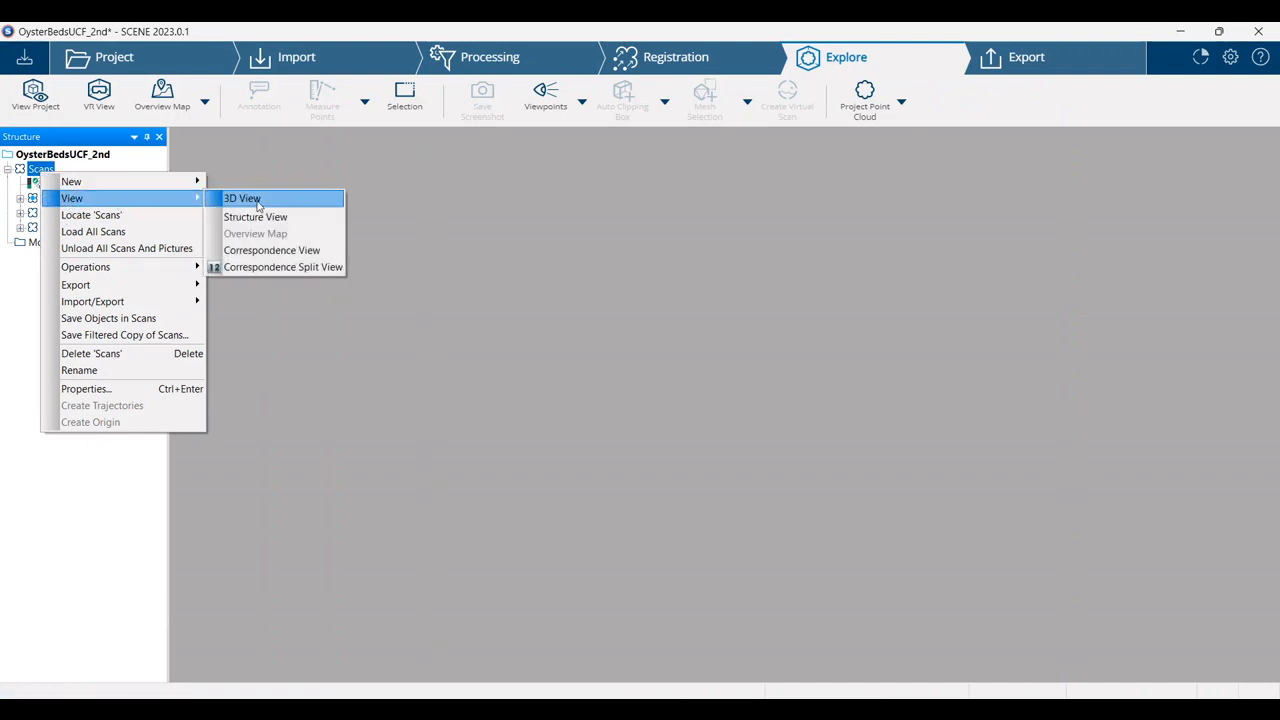
{"action": "left_click", "coordinate": [268, 250]}
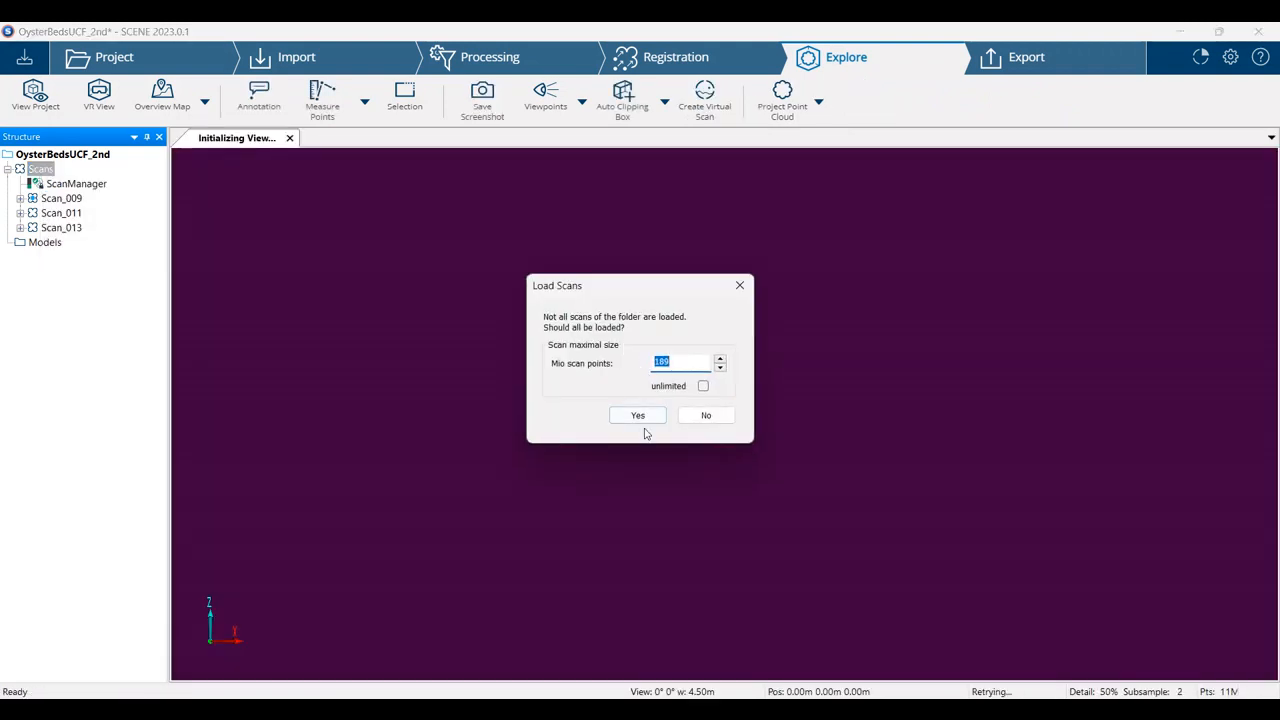
{"action": "left_click", "coordinate": [638, 416]}
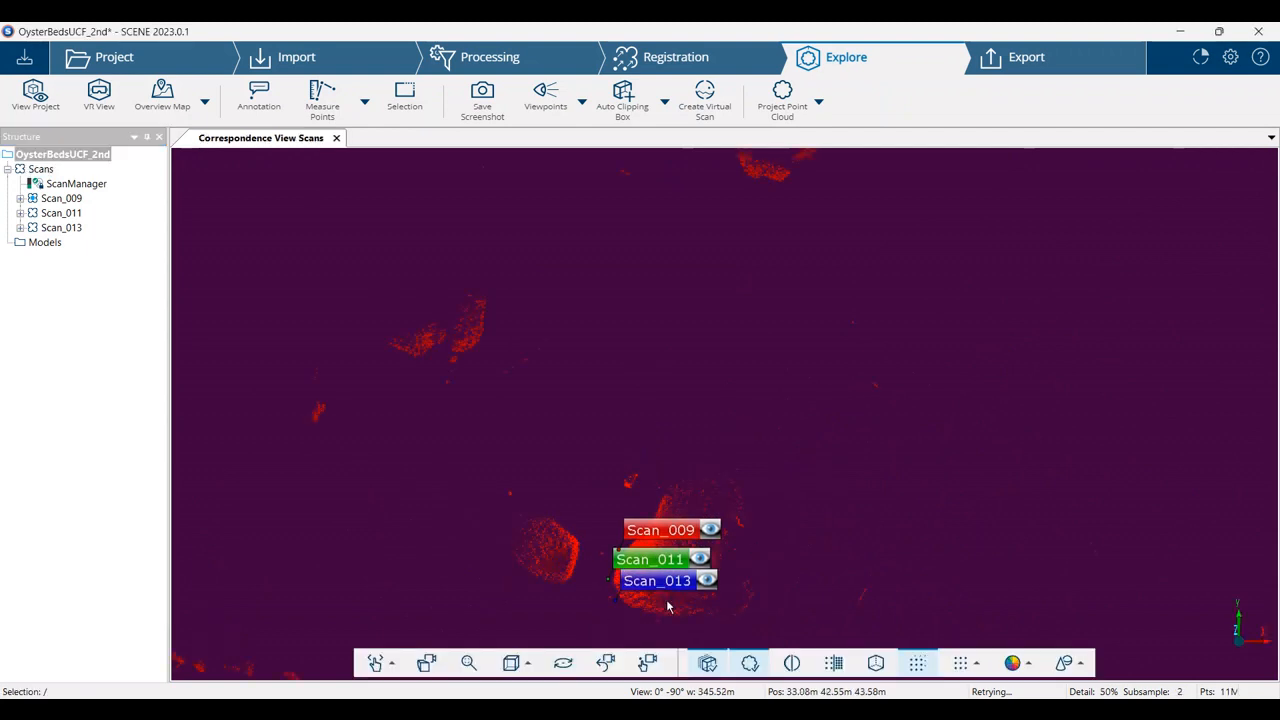
Examine how the point clouds of Scan_009, Scan_011 and Scan_013 overlap on the oyster bed
{"action": "left_click_drag", "start_coordinate": [668, 606], "coordinate": [712, 448]}
{"action": "scroll", "coordinate": [709, 430], "scroll_direction": "up", "scroll_amount": 7}
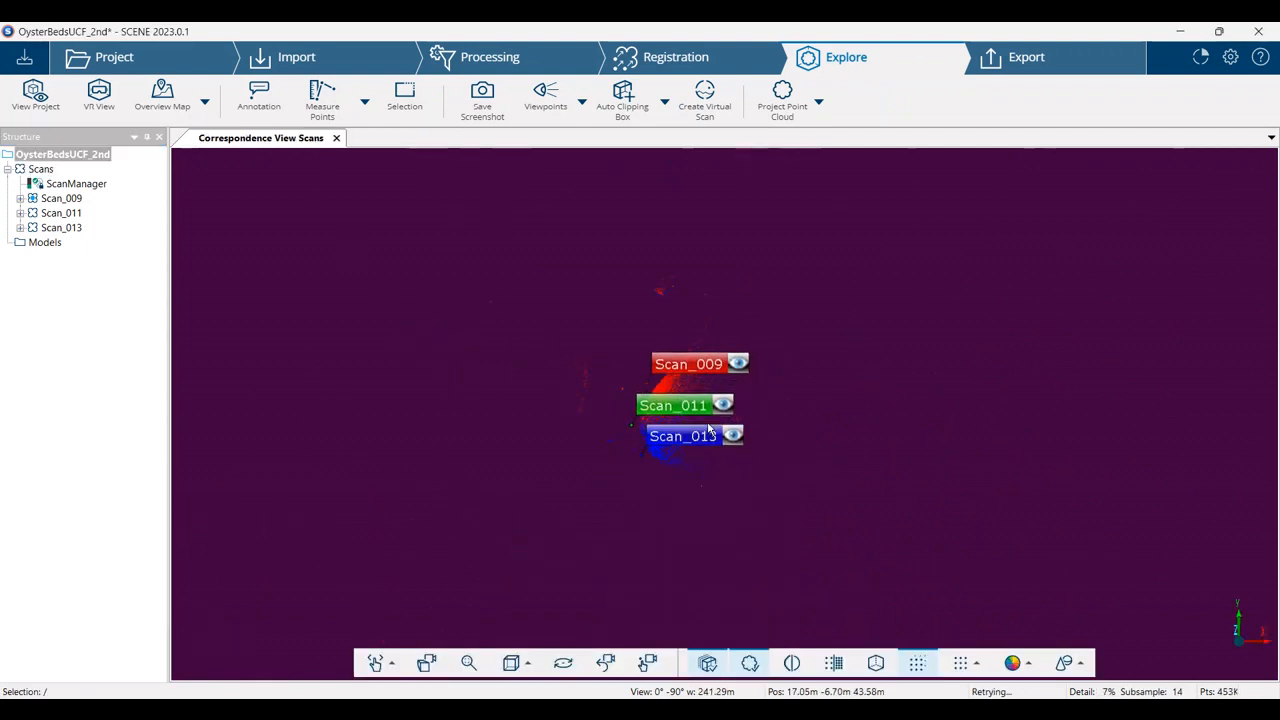
{"action": "scroll", "coordinate": [704, 425], "scroll_direction": "up", "scroll_amount": 6}
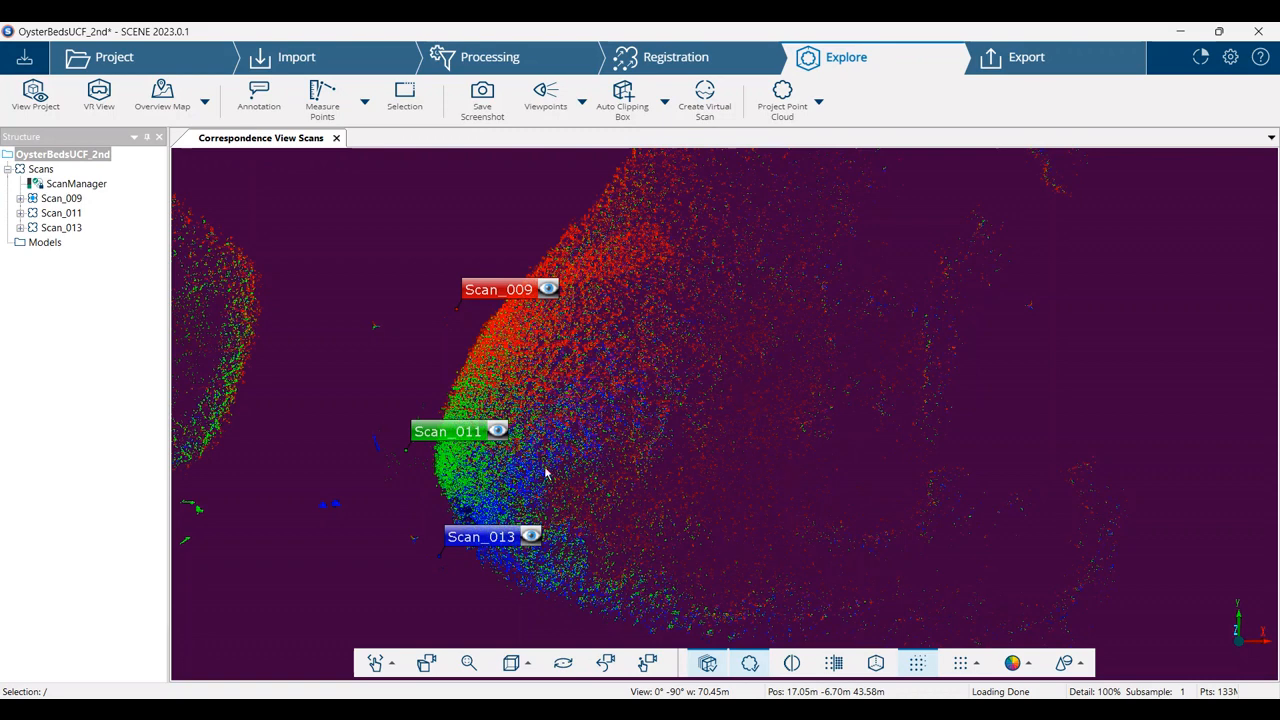
{"action": "scroll", "coordinate": [577, 383], "scroll_direction": "up", "scroll_amount": 1}
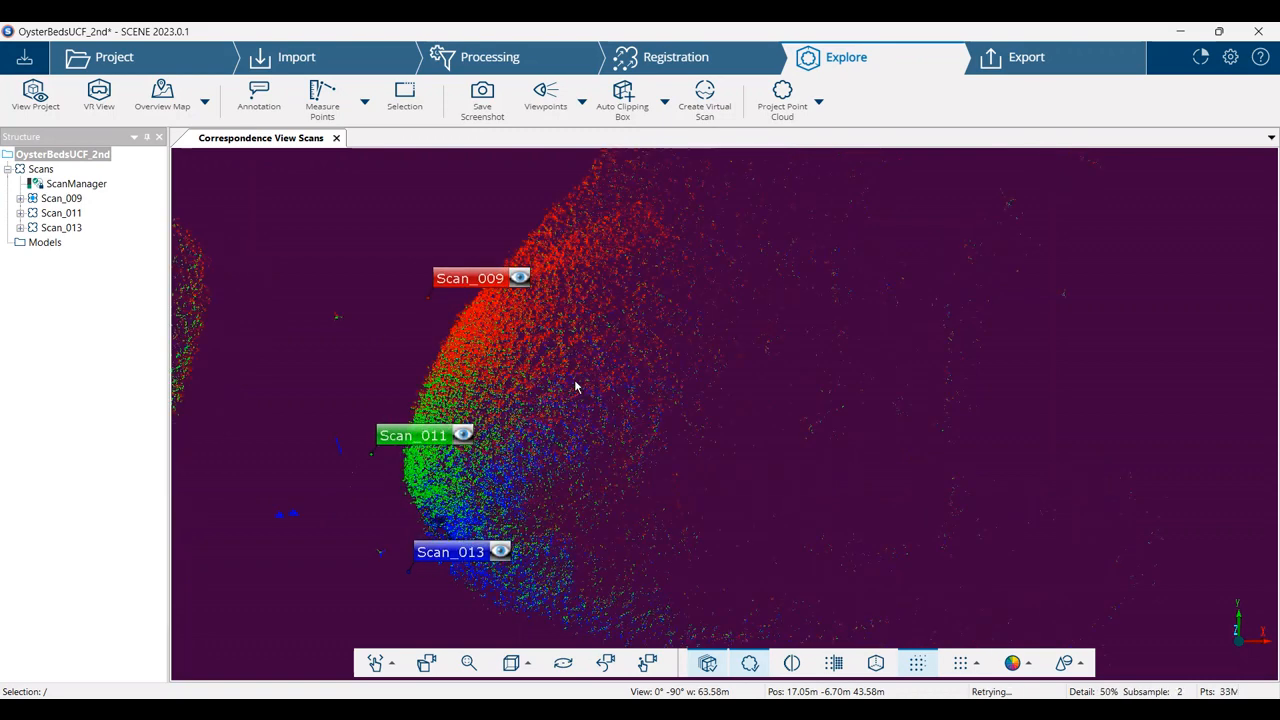
{"action": "scroll", "coordinate": [586, 393], "scroll_direction": "down", "scroll_amount": 3}
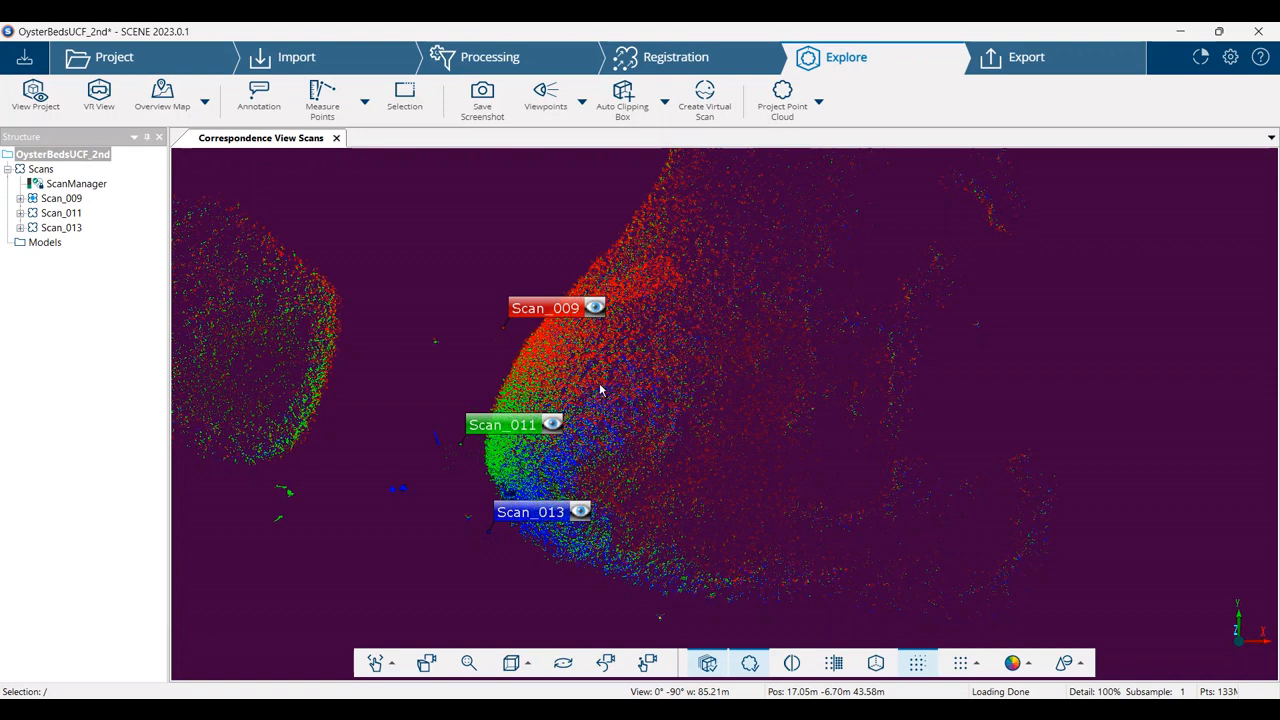
Expand the Scan_009 group and highlight the points of Scan_009 and Scan_010 in turn to compare their coverage
{"action": "left_click", "coordinate": [20, 199]}
{"action": "left_click", "coordinate": [81, 230]}
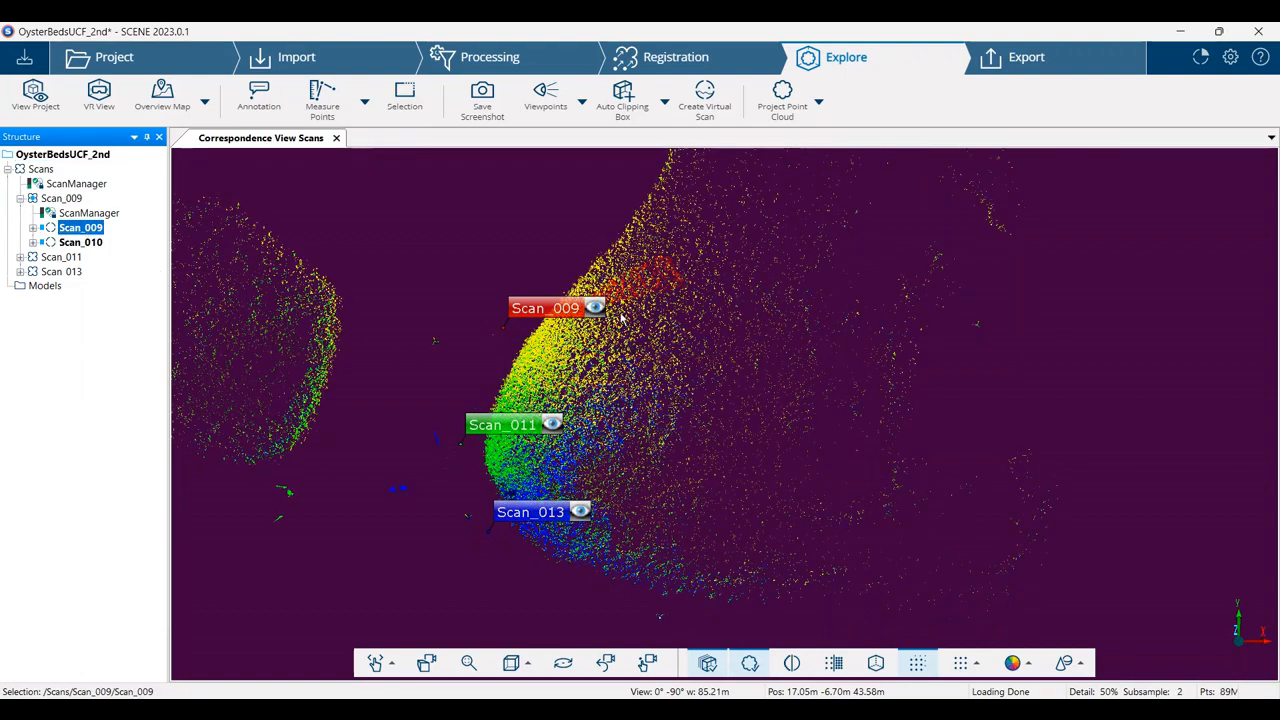
{"action": "left_click", "coordinate": [81, 243]}
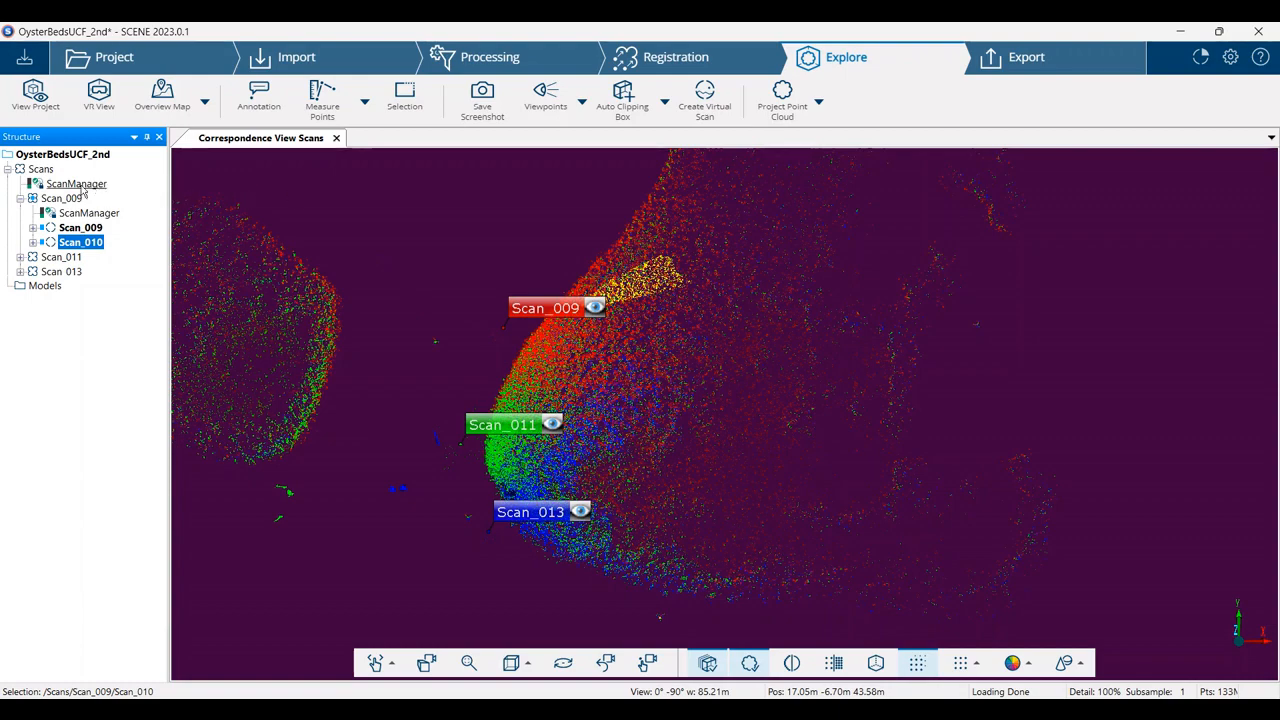
{"action": "left_click", "coordinate": [40, 170]}
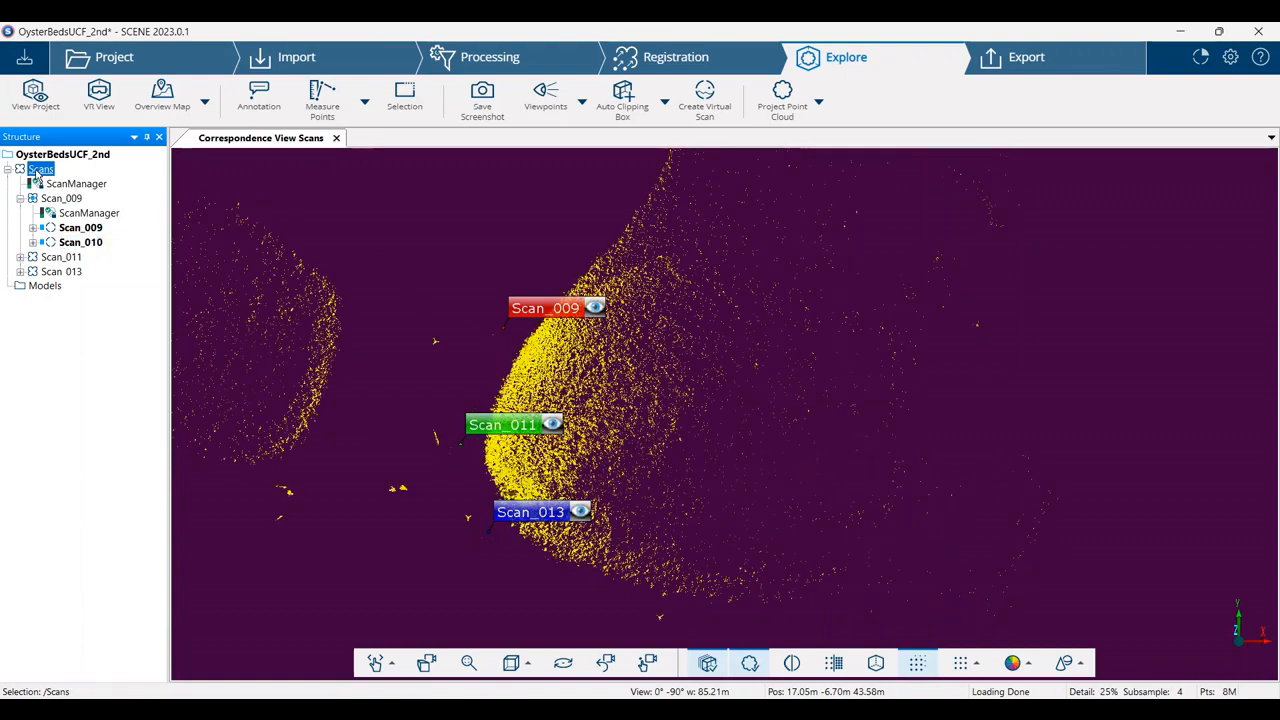
{"action": "right_click", "coordinate": [42, 173]}
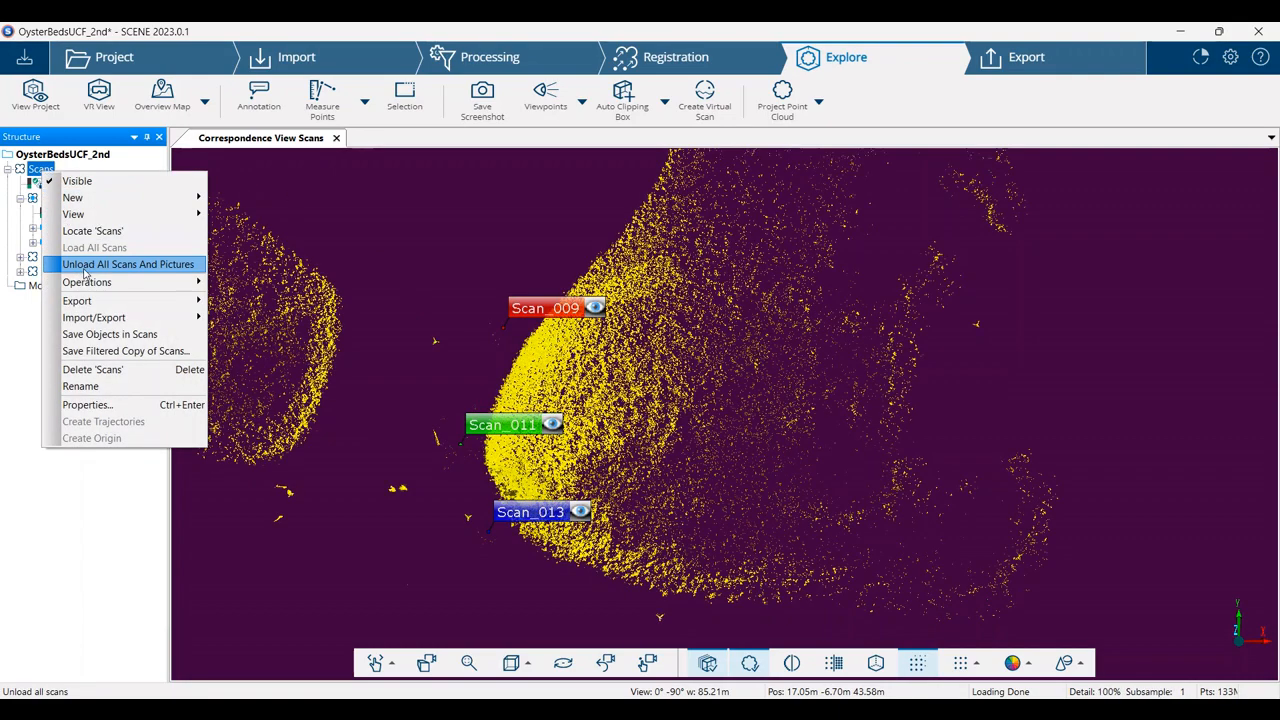
{"action": "mouse_move", "coordinate": [150, 282]}
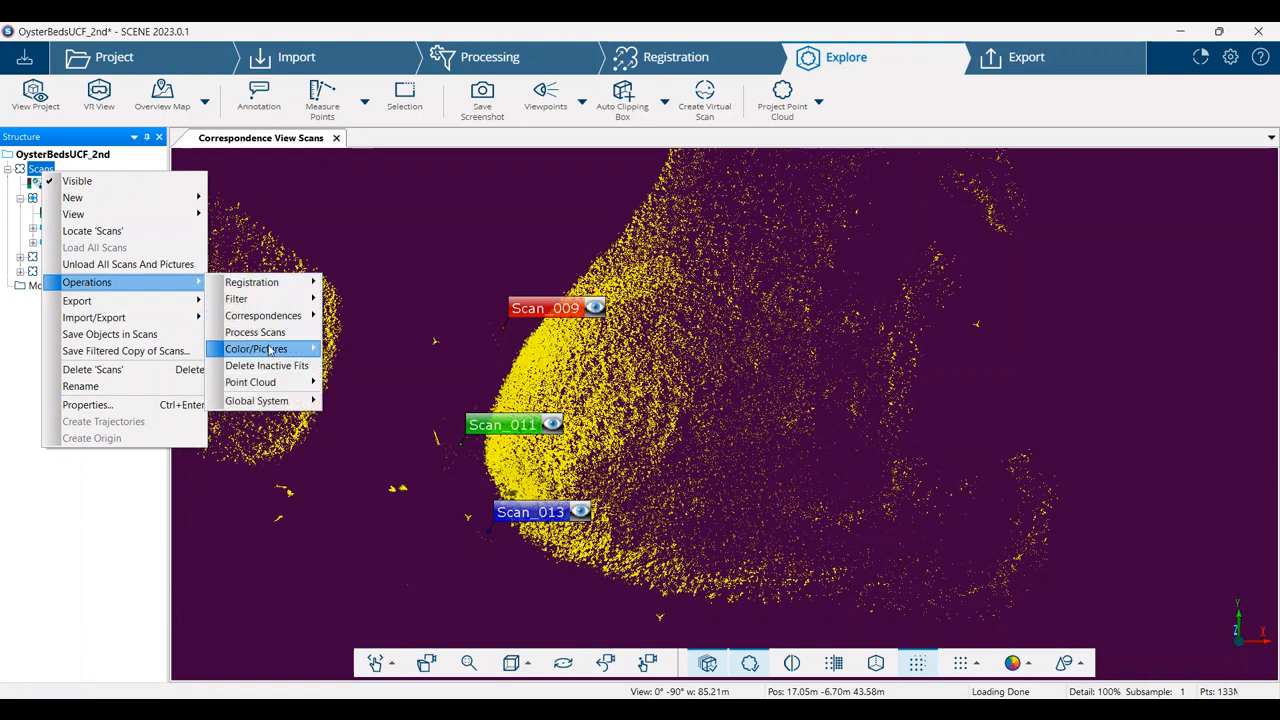
{"action": "mouse_move", "coordinate": [272, 349]}
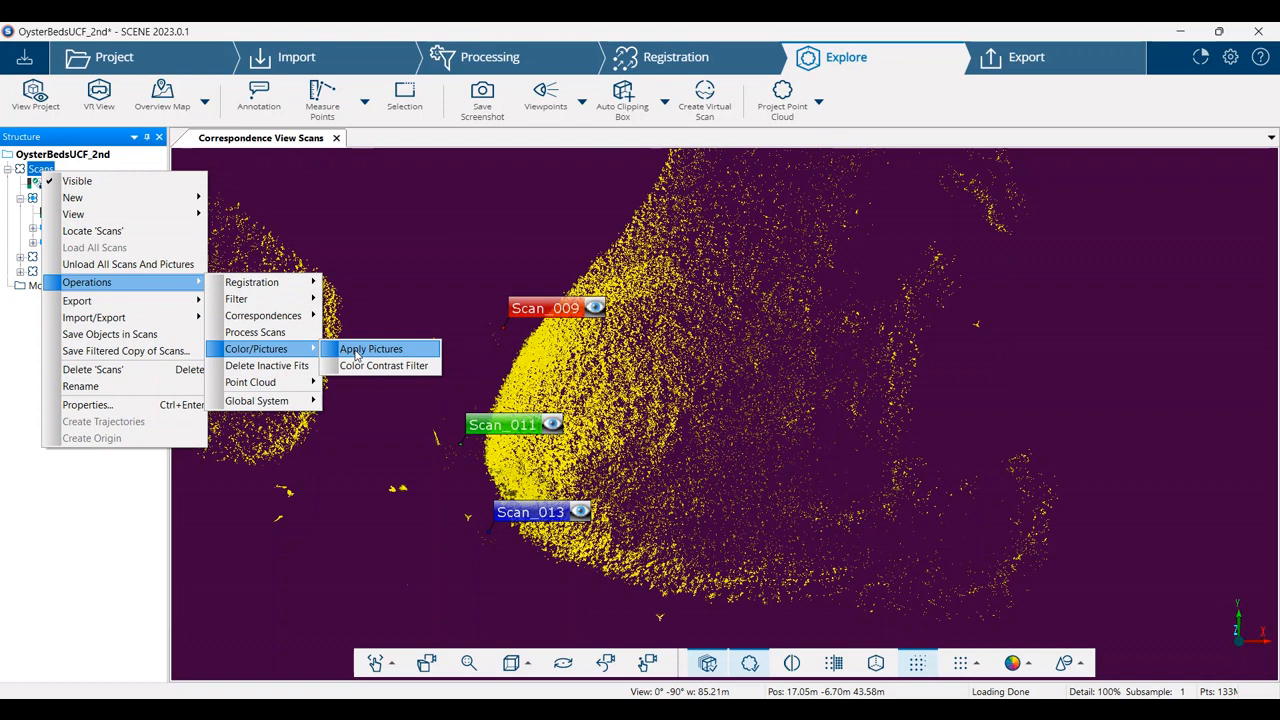
{"action": "left_click", "coordinate": [557, 194]}
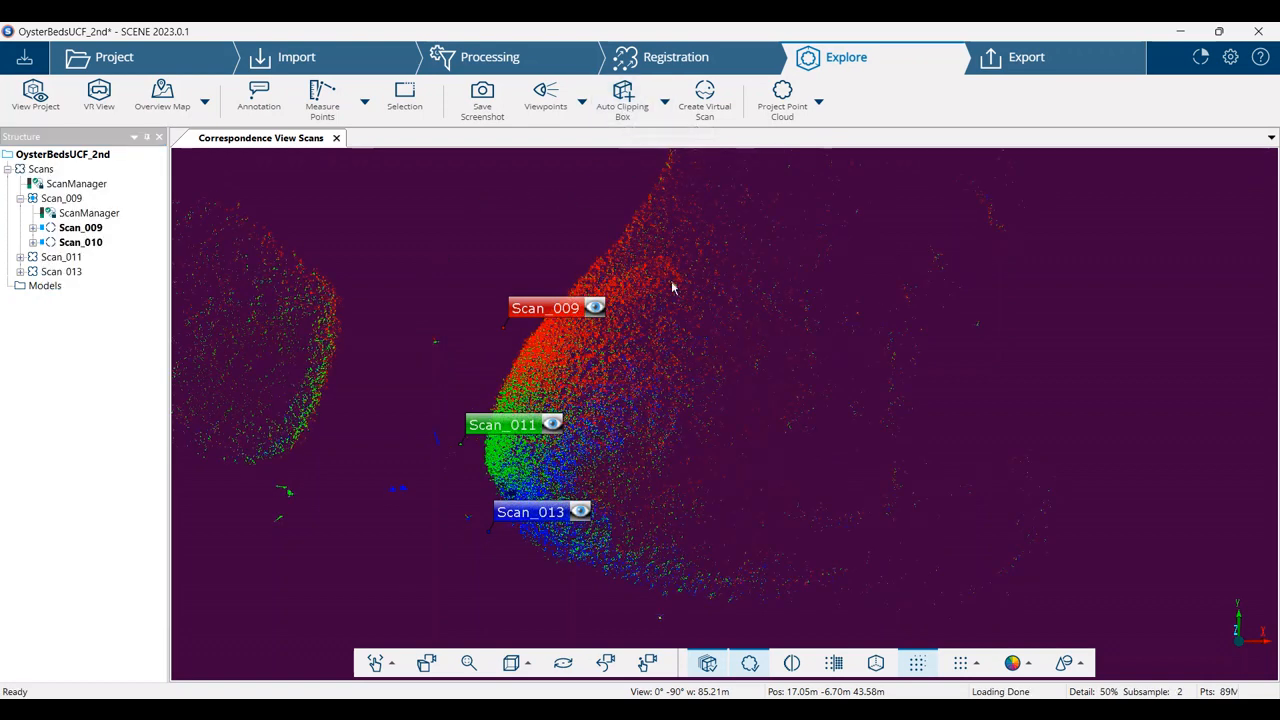
Examine the wider area around the three registered scans and the available Project Point Cloud options
{"action": "scroll", "coordinate": [671, 290], "scroll_direction": "down", "scroll_amount": 5}
{"action": "scroll", "coordinate": [697, 316], "scroll_direction": "down", "scroll_amount": 4}
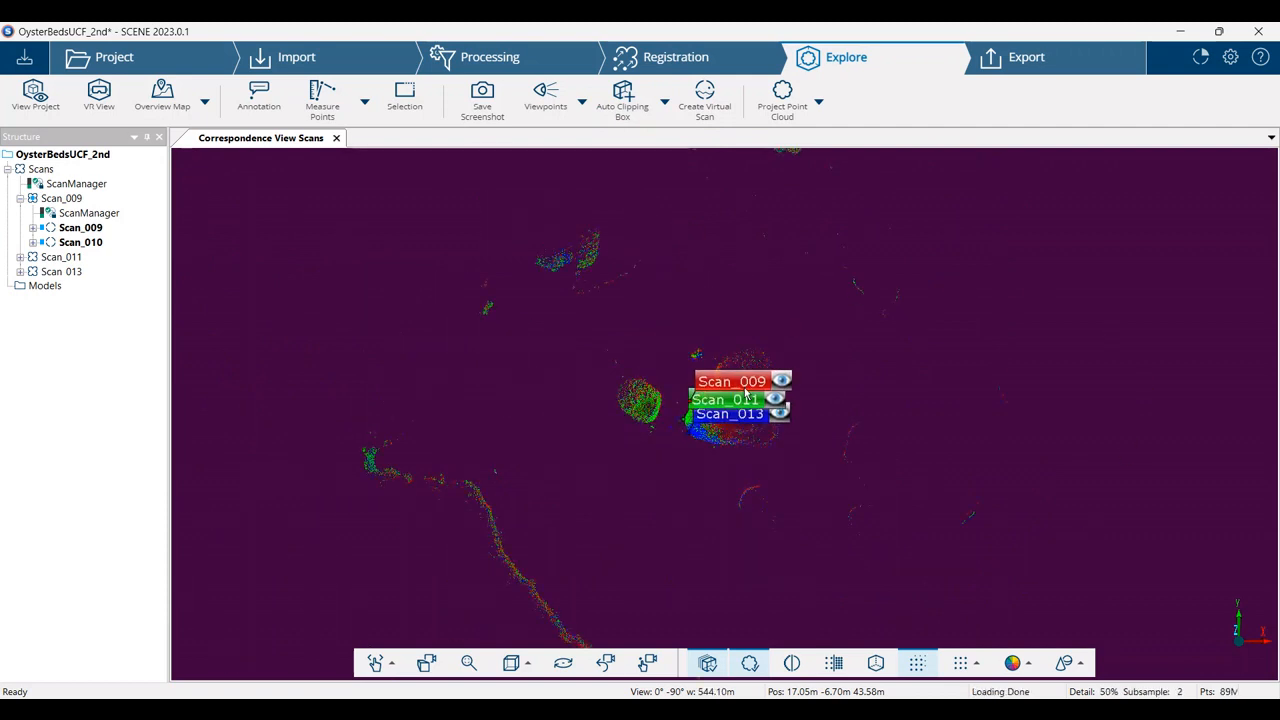
{"action": "scroll", "coordinate": [740, 458], "scroll_direction": "up", "scroll_amount": 5}
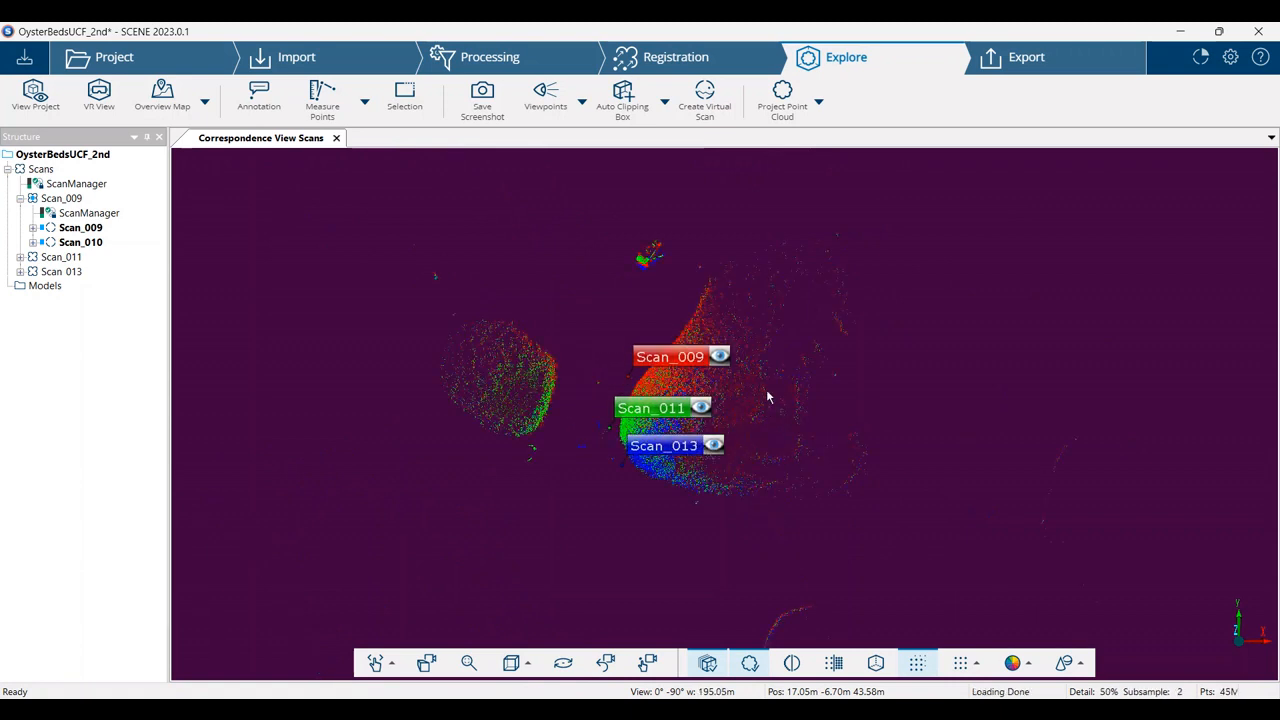
{"action": "left_click", "coordinate": [819, 106]}
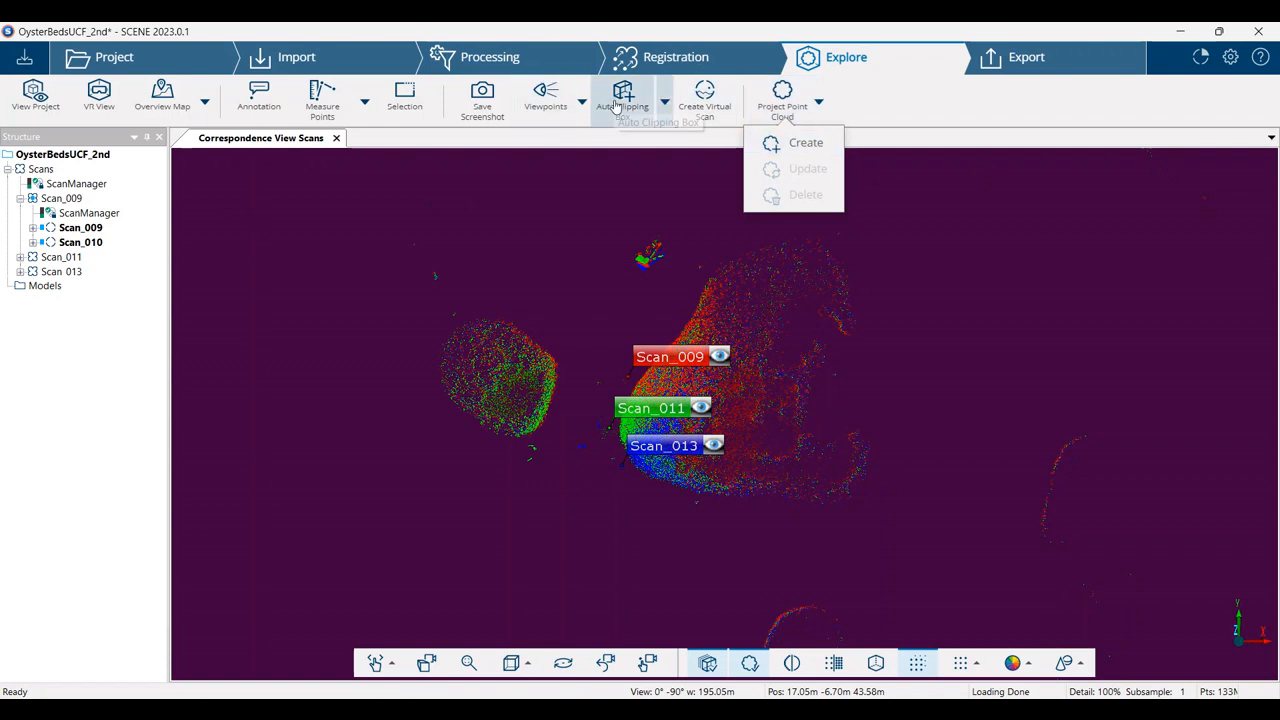
{"action": "scroll", "coordinate": [829, 375], "scroll_direction": "down", "scroll_amount": 2}
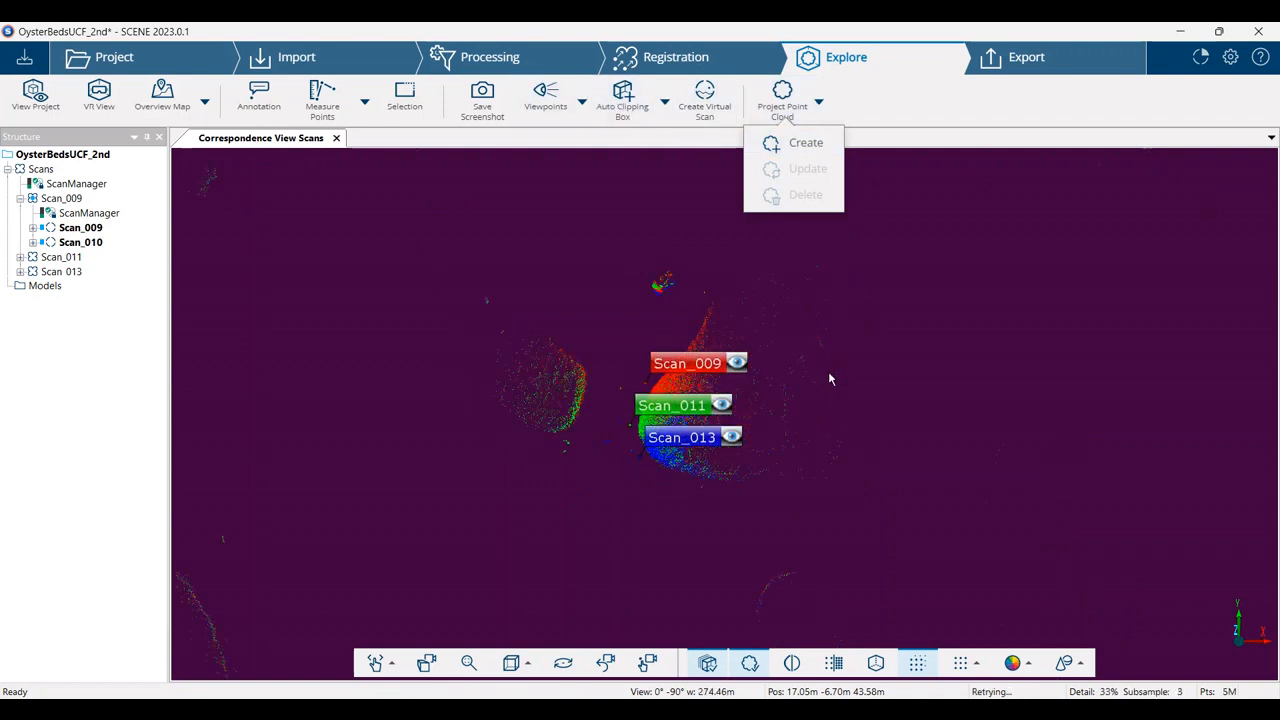
{"action": "scroll", "coordinate": [829, 378], "scroll_direction": "down", "scroll_amount": 2}
{"action": "left_click", "coordinate": [858, 377]}
{"action": "scroll", "coordinate": [876, 432], "scroll_direction": "down", "scroll_amount": 4}
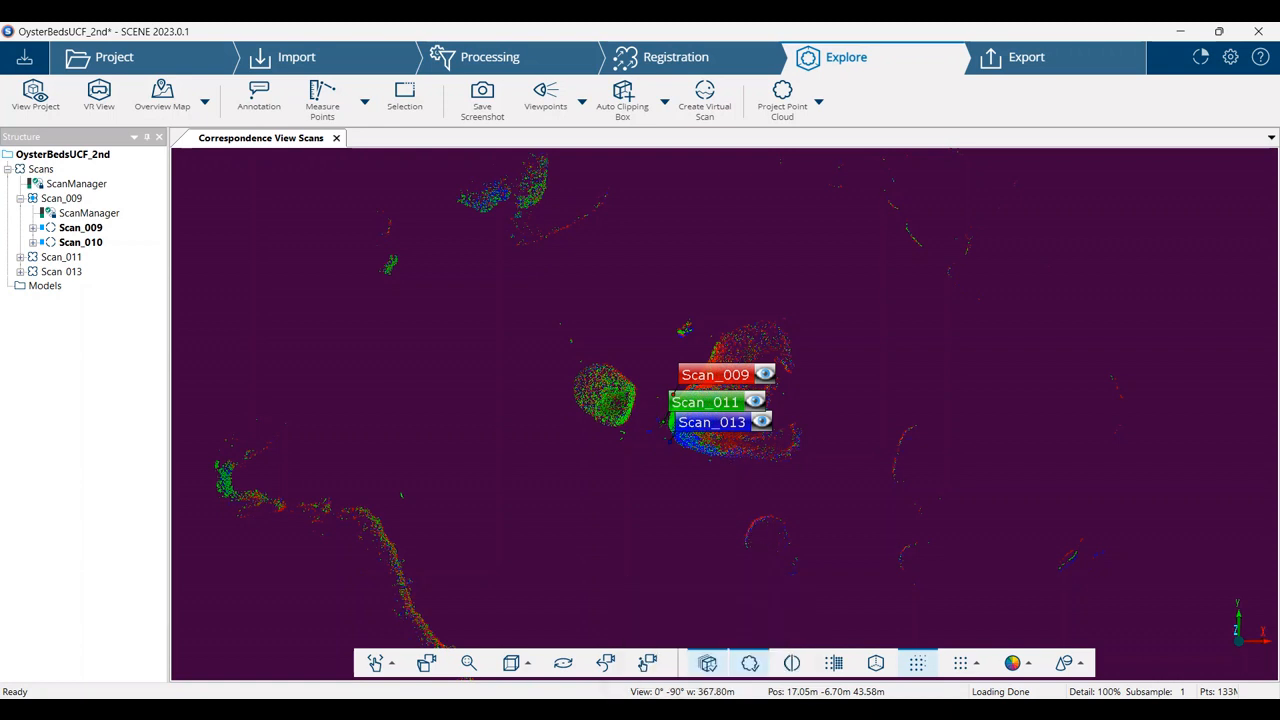
{"action": "mouse_move", "coordinate": [862, 709]}
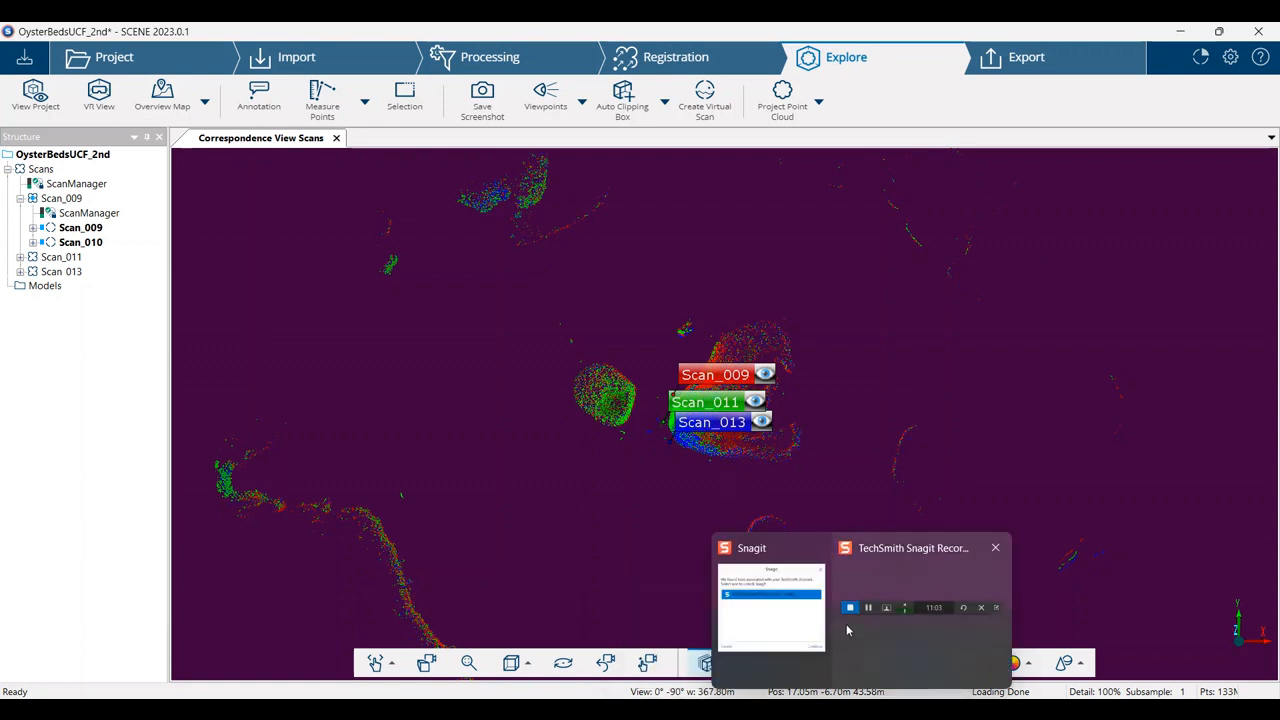